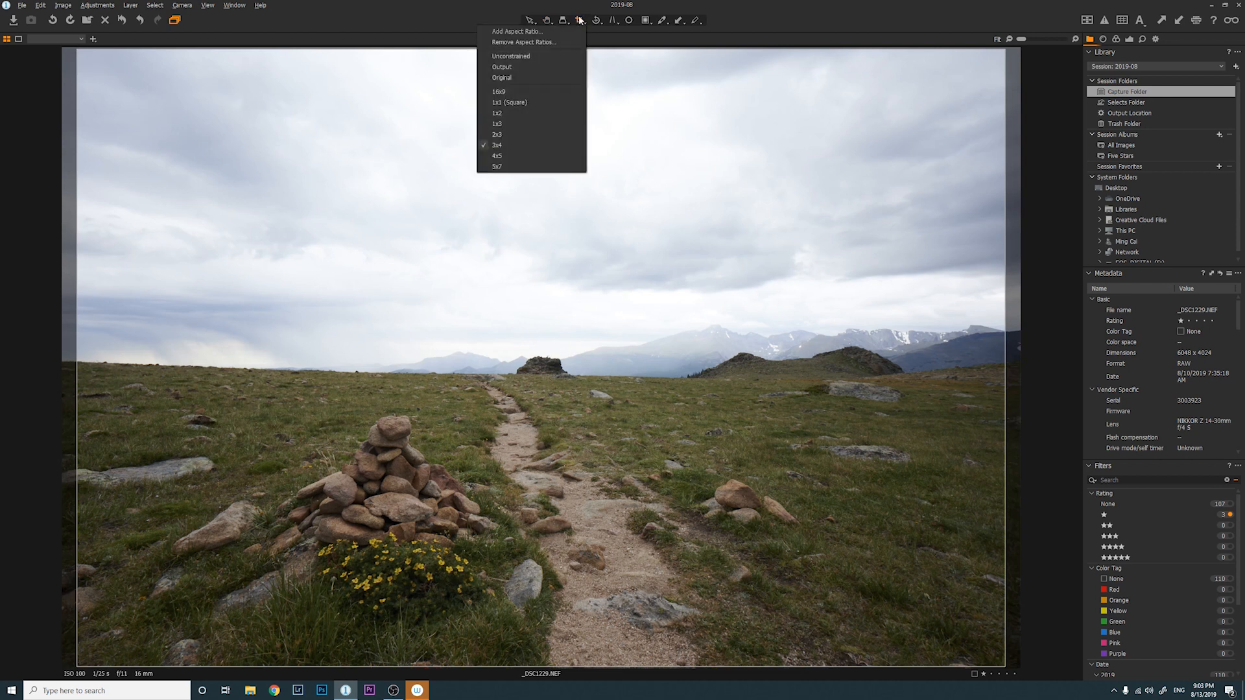
# Crop the cairn photo to a 3:4 frame shifted right to trim its left side
pyautogui.click(502, 146)
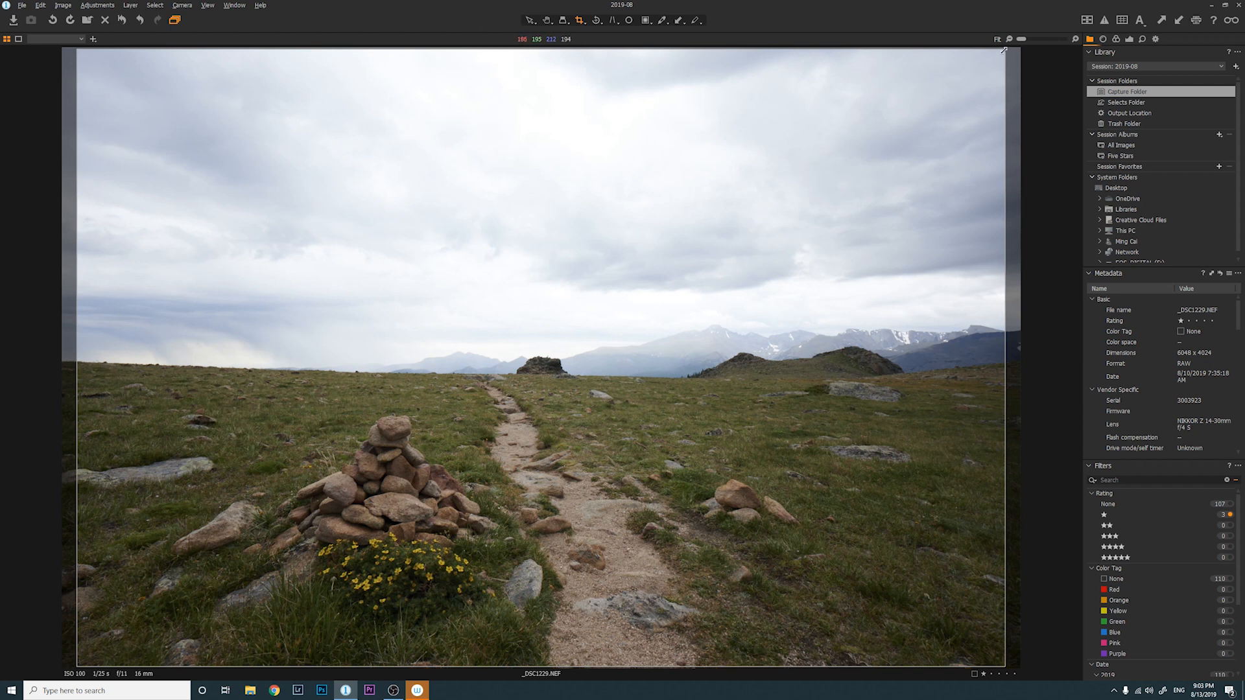
pyautogui.moveTo(1004, 50); pyautogui.dragTo(959, 73)
pyautogui.moveTo(569, 273); pyautogui.dragTo(595, 366)
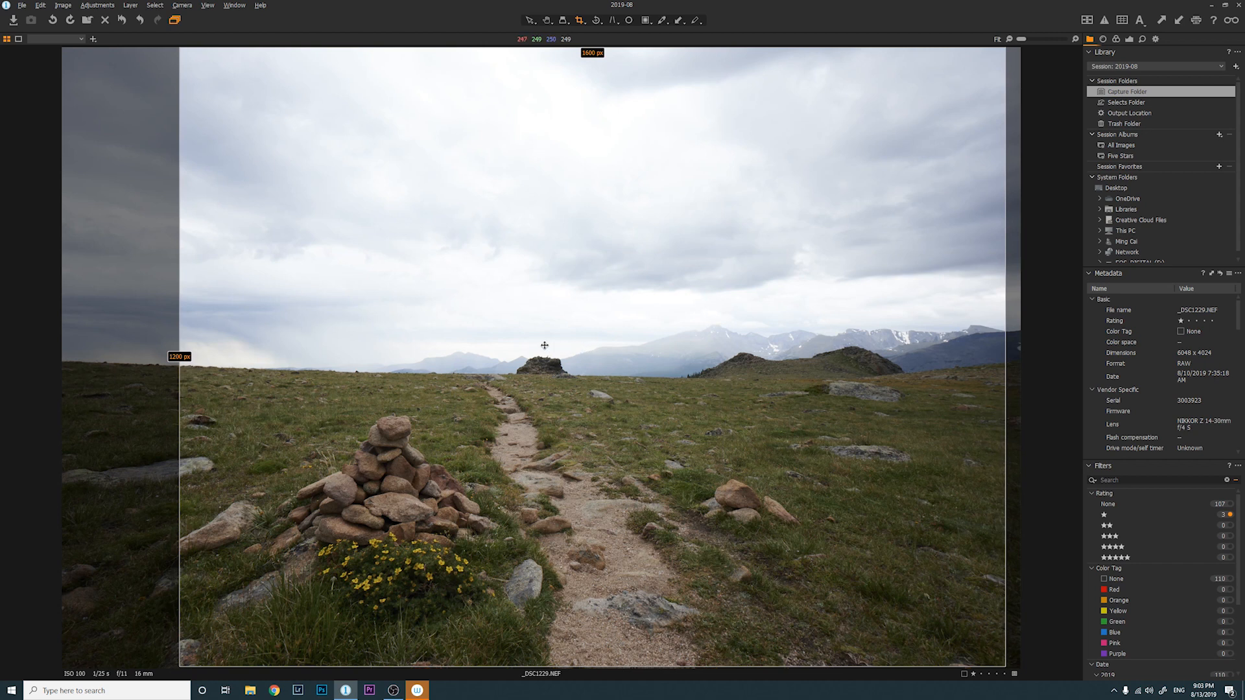
pyautogui.press('h')
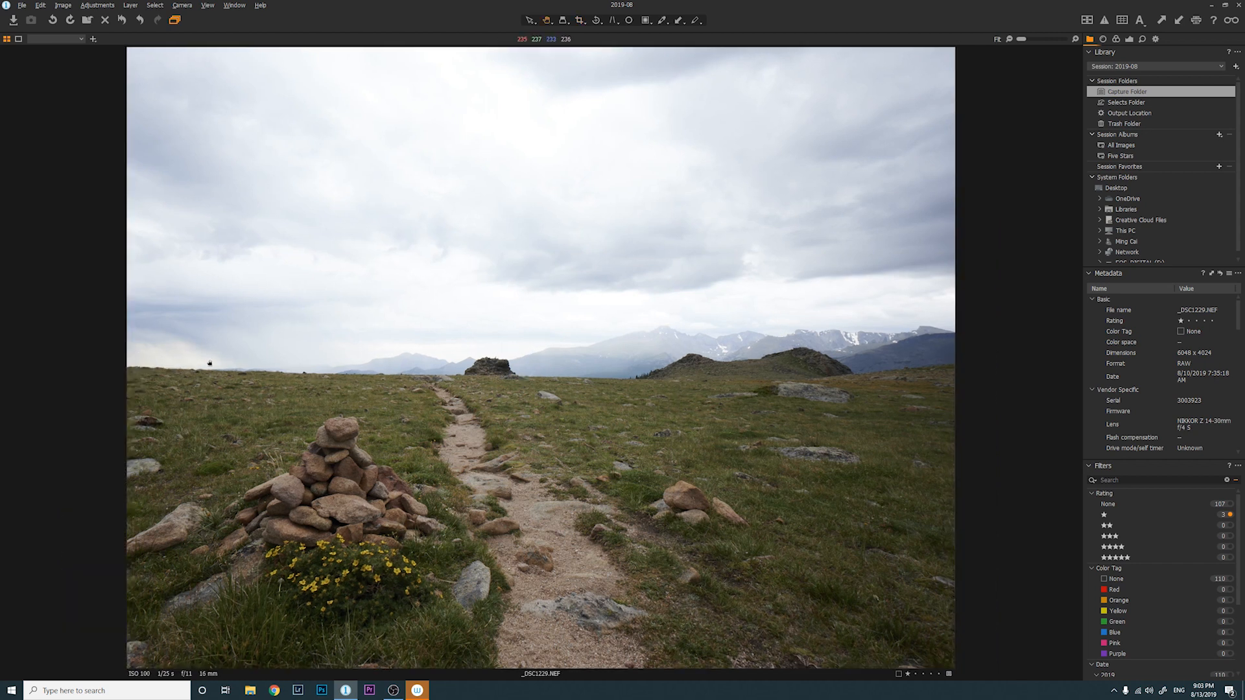
pyautogui.click(1129, 40)
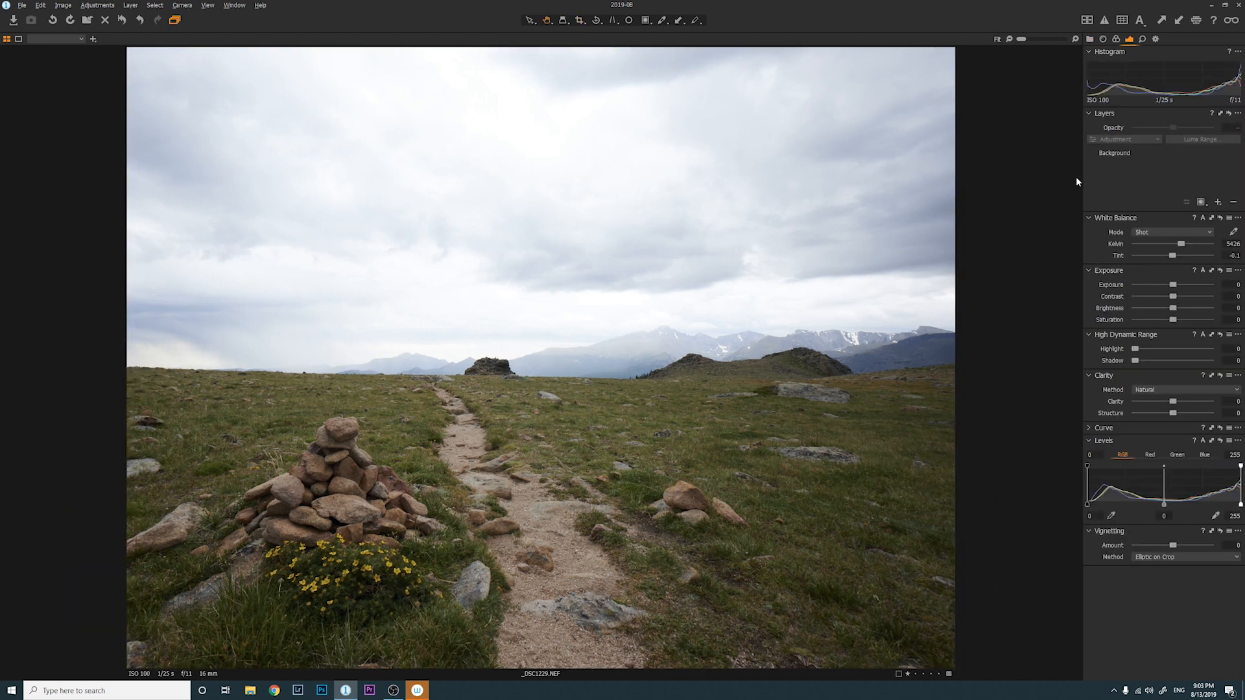
# Auto-adjust Levels, then set the black point to 9 and the midtone to -0.08
pyautogui.click(1204, 441)
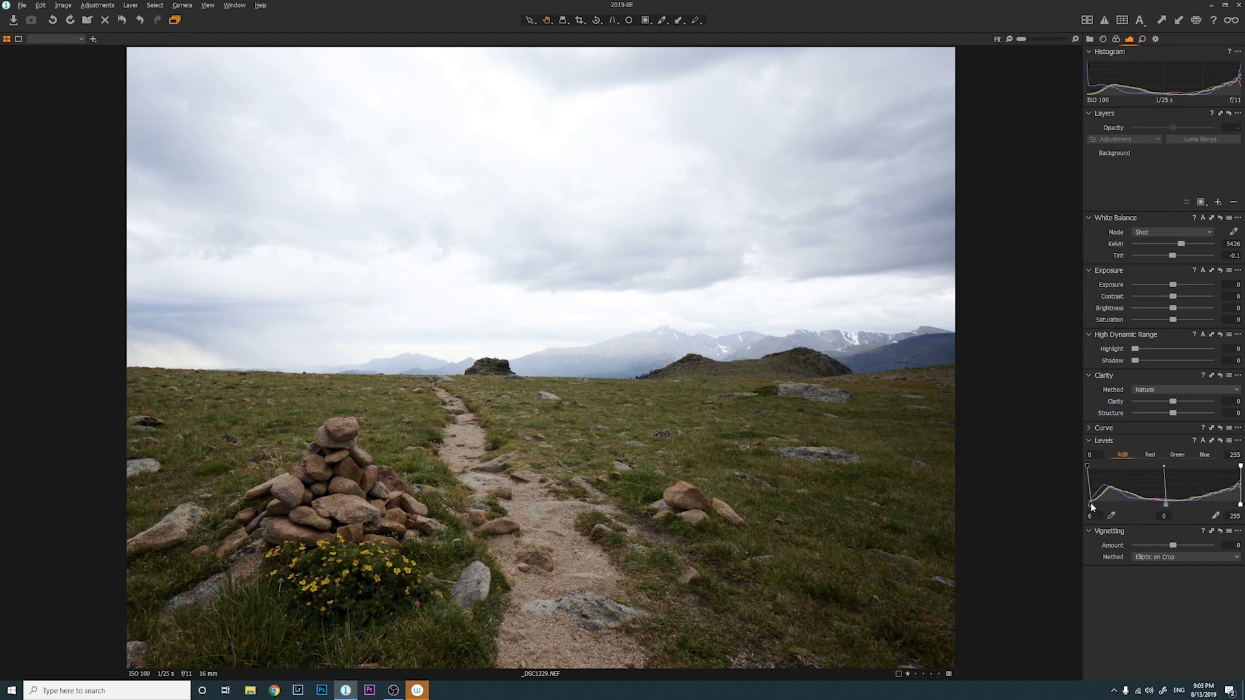
pyautogui.moveTo(1092, 506); pyautogui.dragTo(1094, 508)
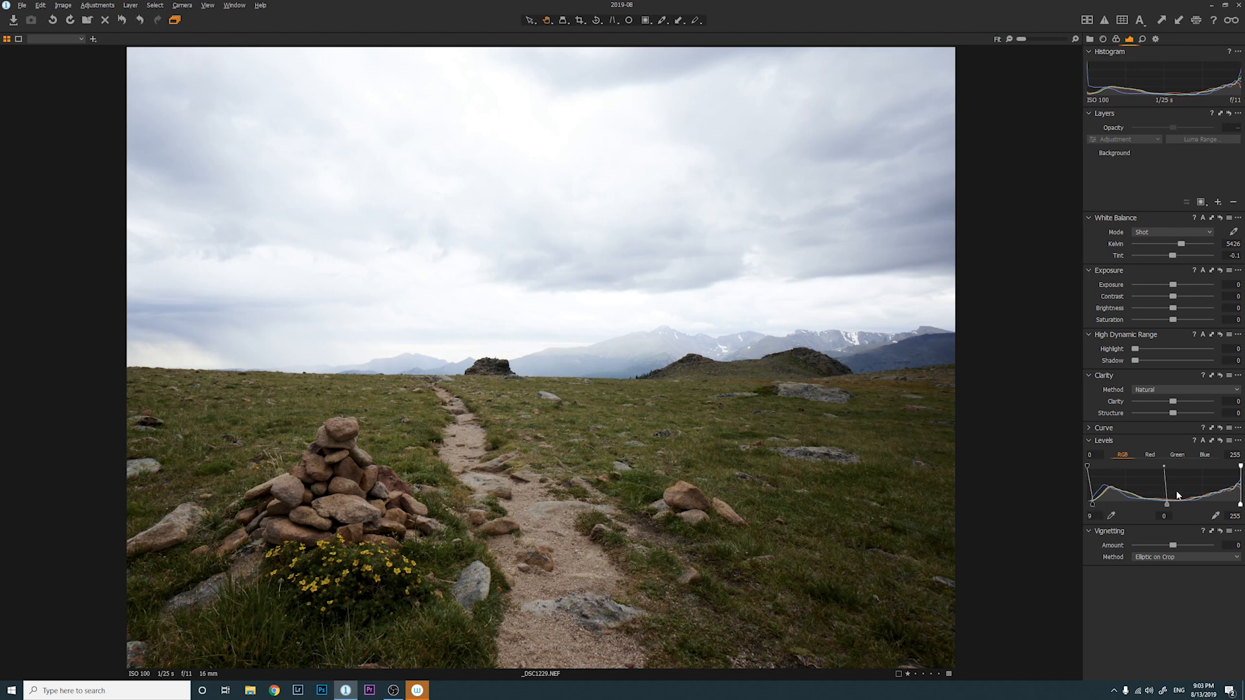
pyautogui.moveTo(1168, 503); pyautogui.dragTo(1171, 504)
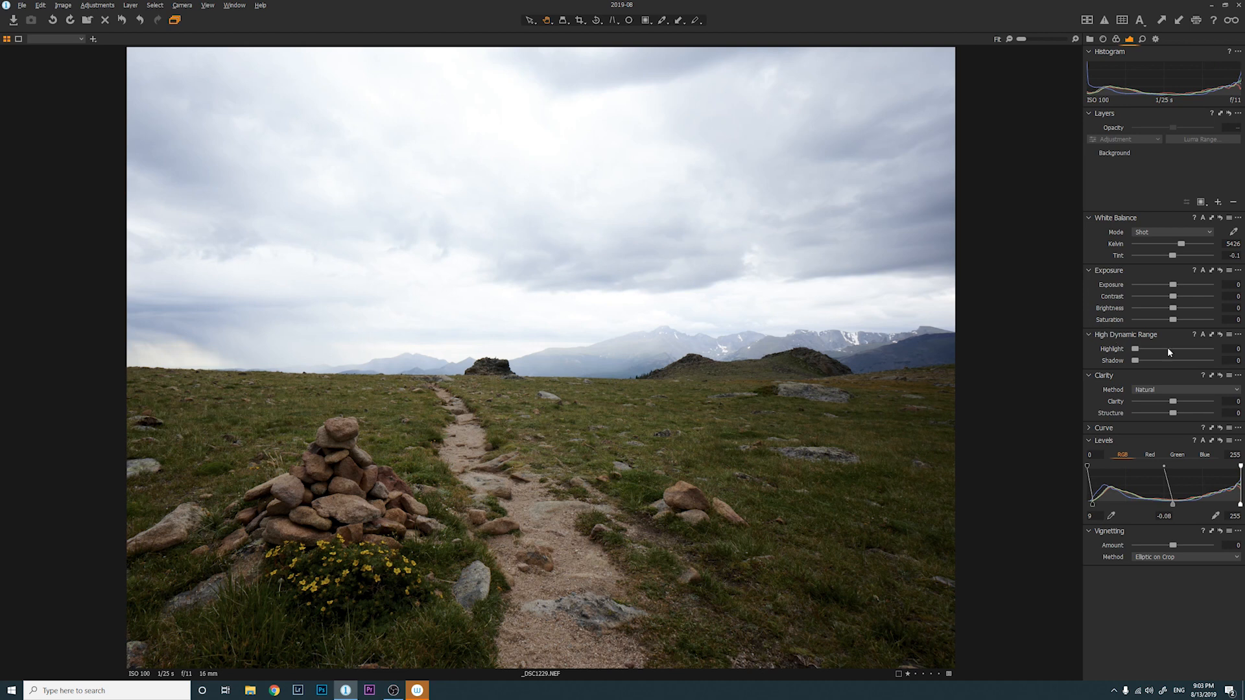
# Set HDR Highlight to 100, the Levels white point to 237, and Brightness to 15
pyautogui.moveTo(1136, 351); pyautogui.dragTo(1217, 356)
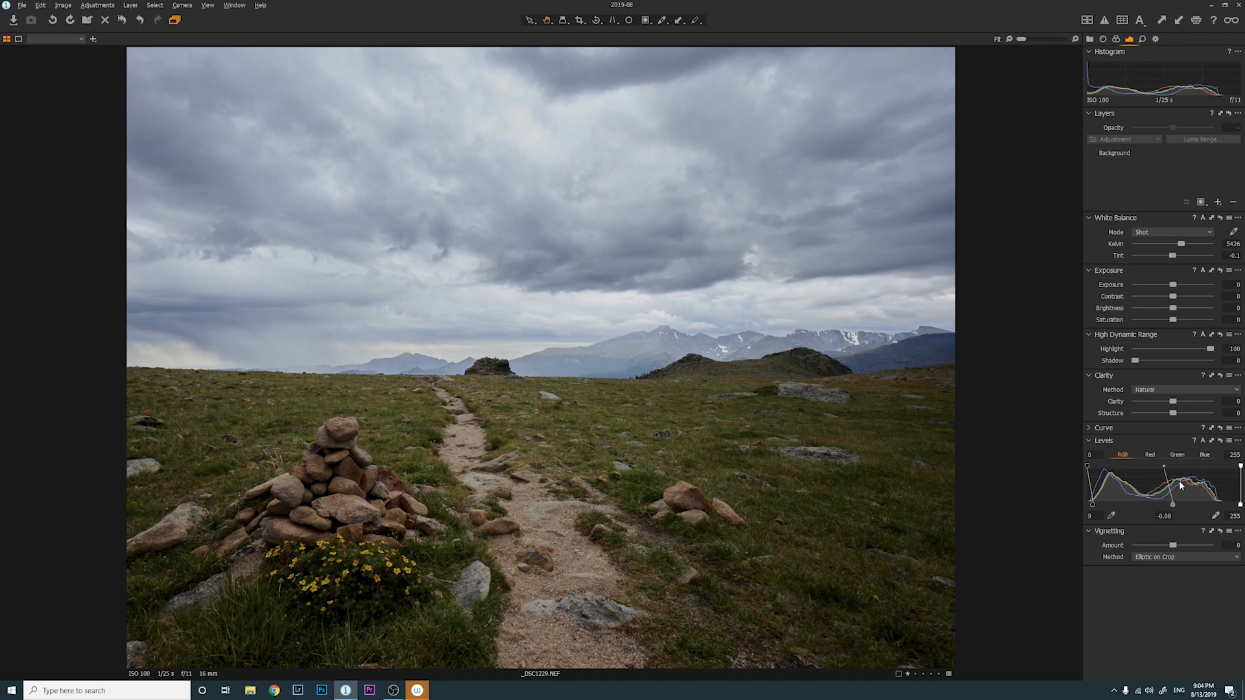
pyautogui.moveTo(1240, 505); pyautogui.dragTo(1230, 505)
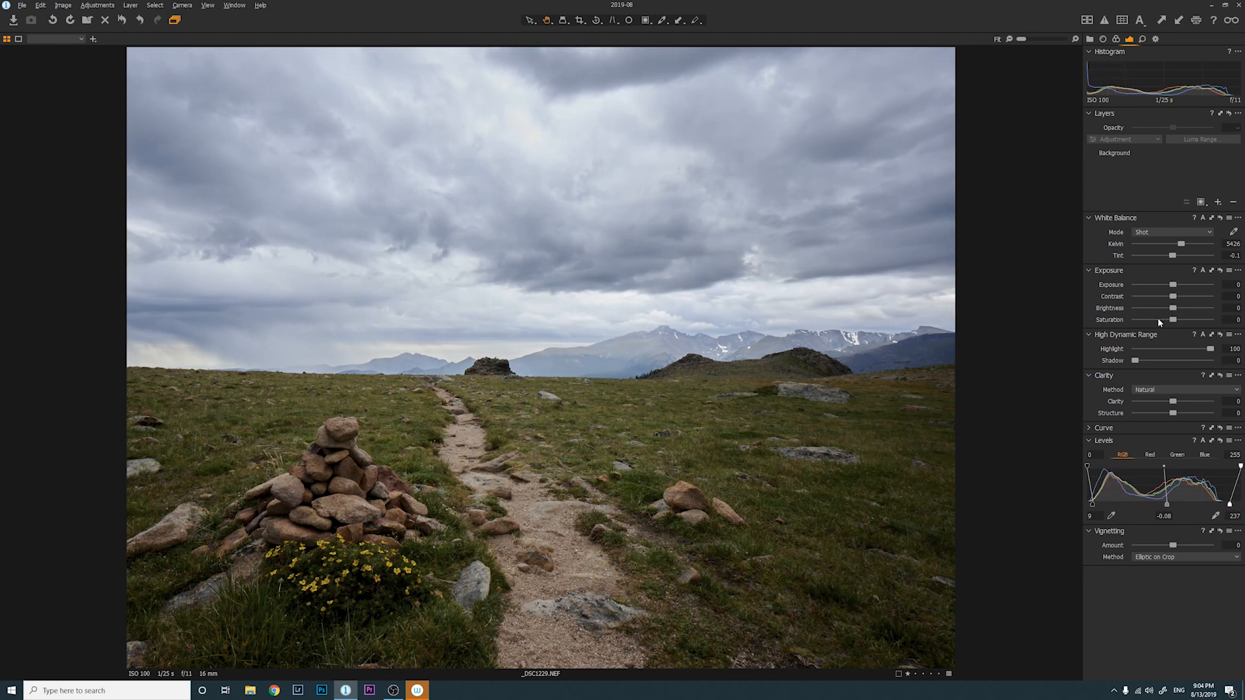
pyautogui.moveTo(1171, 306); pyautogui.dragTo(1185, 312)
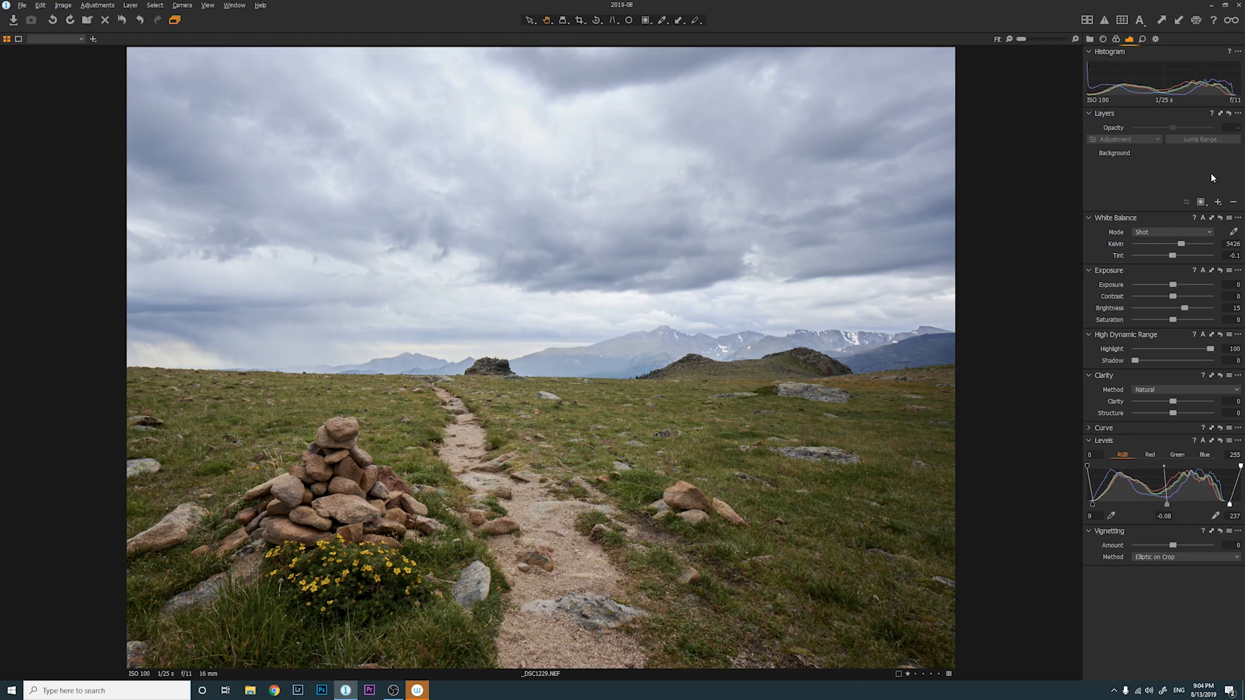
# Add Layer 1 with a linear gradient mask over the sky and set its Exposure to -0.67
pyautogui.click(1219, 202)
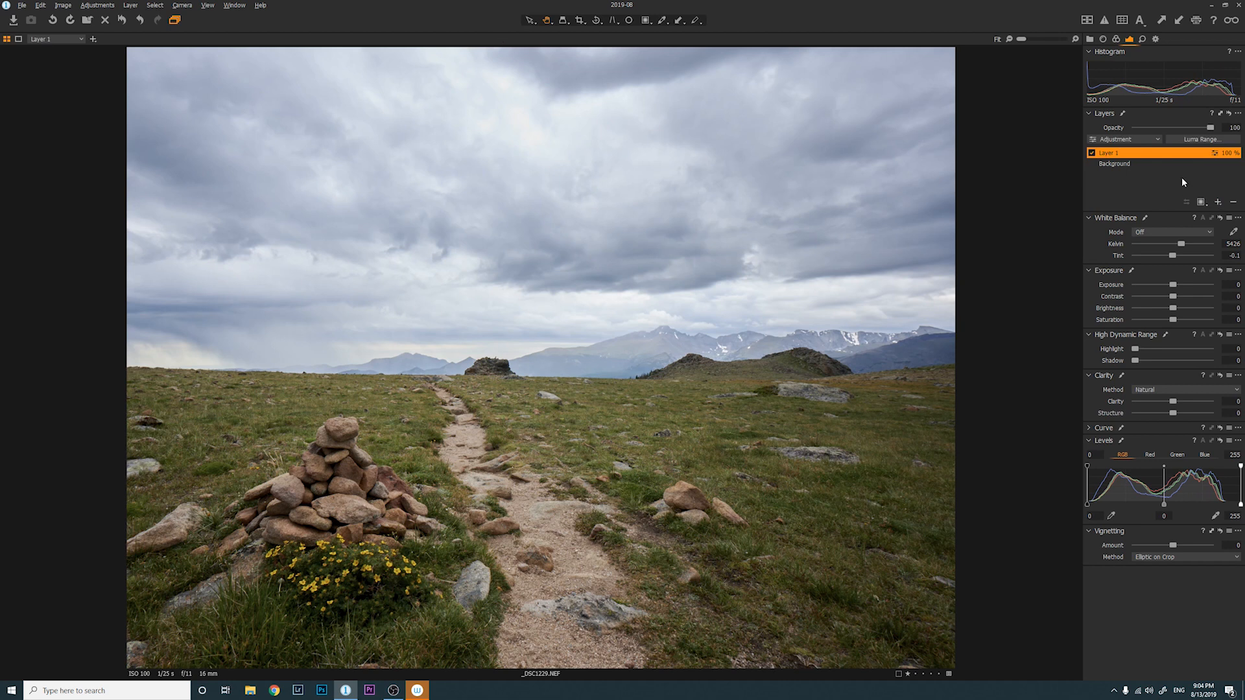
pyautogui.press('g')
pyautogui.moveTo(491, 279); pyautogui.dragTo(479, 371)
pyautogui.moveTo(520, 279); pyautogui.dragTo(520, 262)
pyautogui.press('m')
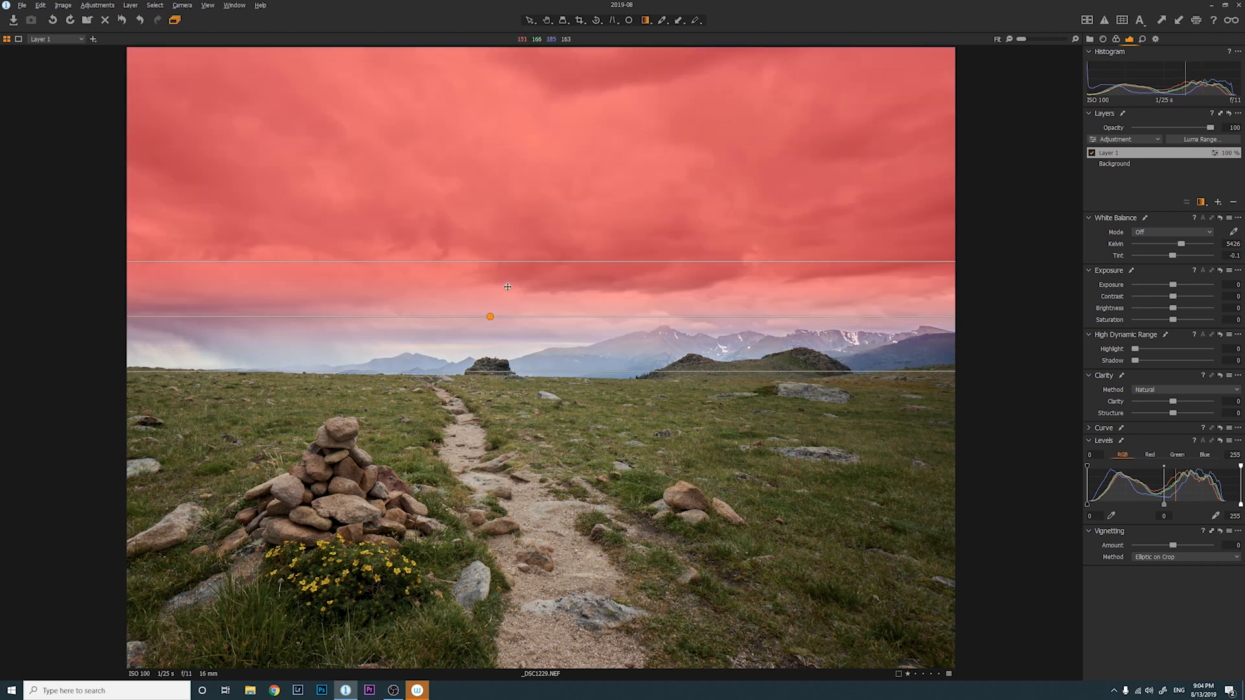
pyautogui.moveTo(490, 317); pyautogui.dragTo(492, 317)
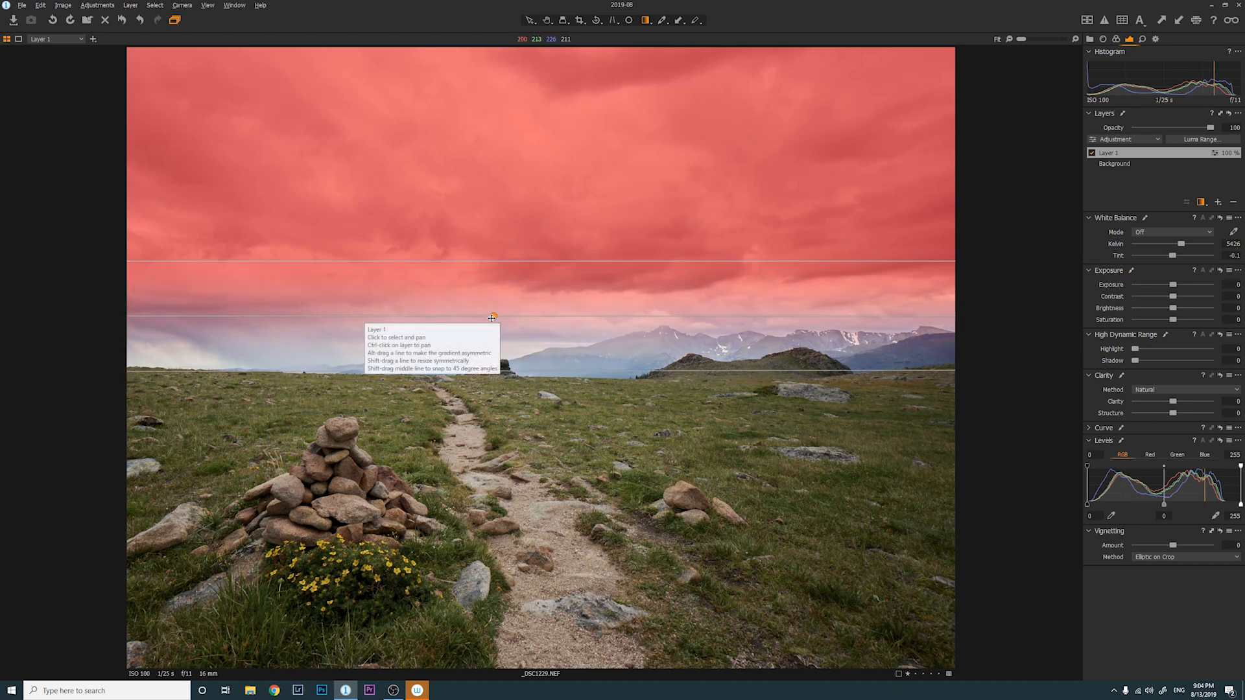
pyautogui.press('m')
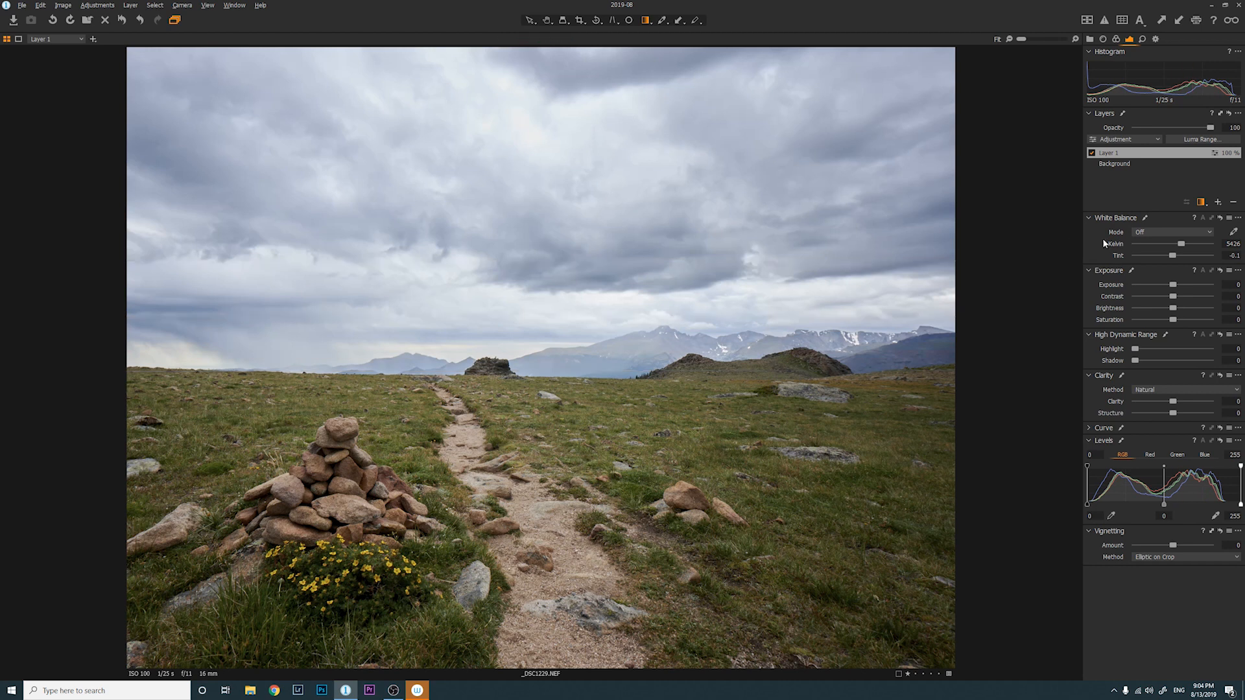
pyautogui.moveTo(1173, 286); pyautogui.dragTo(1166, 286)
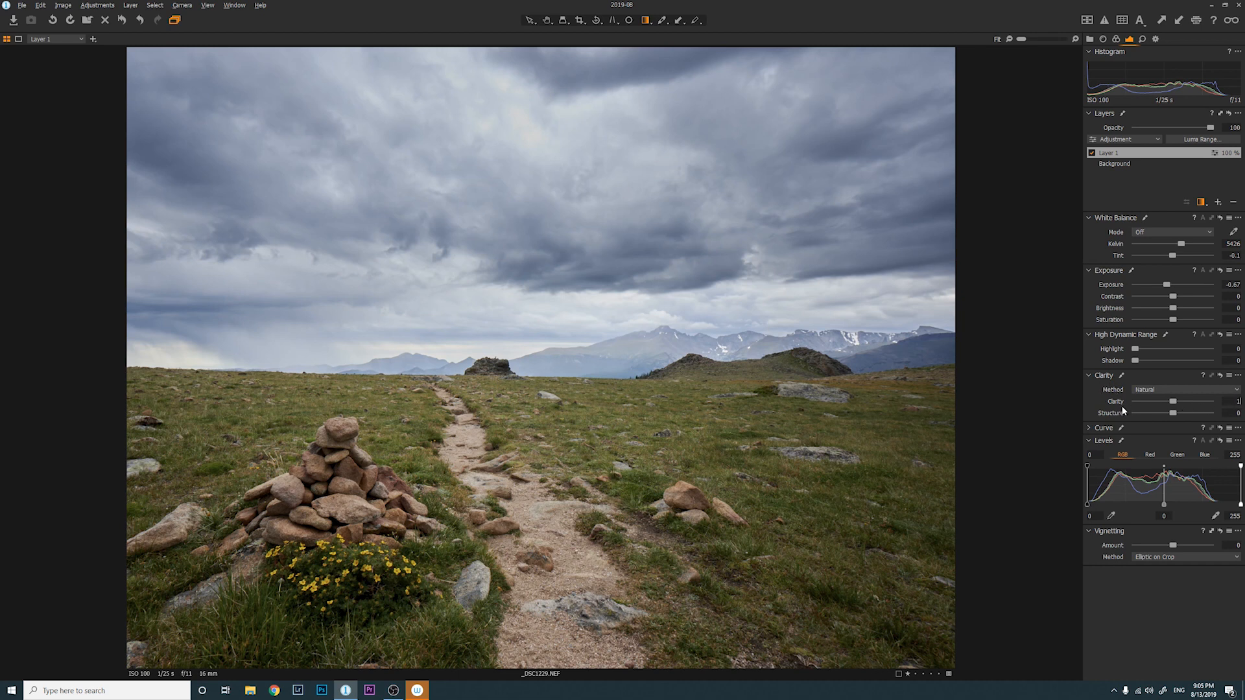
# Apply Clarity 15 to the sky layer and settle its gradient's lower edge at the horizon
pyautogui.press('Return')
pyautogui.click(1091, 153)
pyautogui.click(1092, 153)
pyautogui.moveTo(494, 316); pyautogui.dragTo(491, 327)
pyautogui.moveTo(482, 382); pyautogui.dragTo(484, 365)
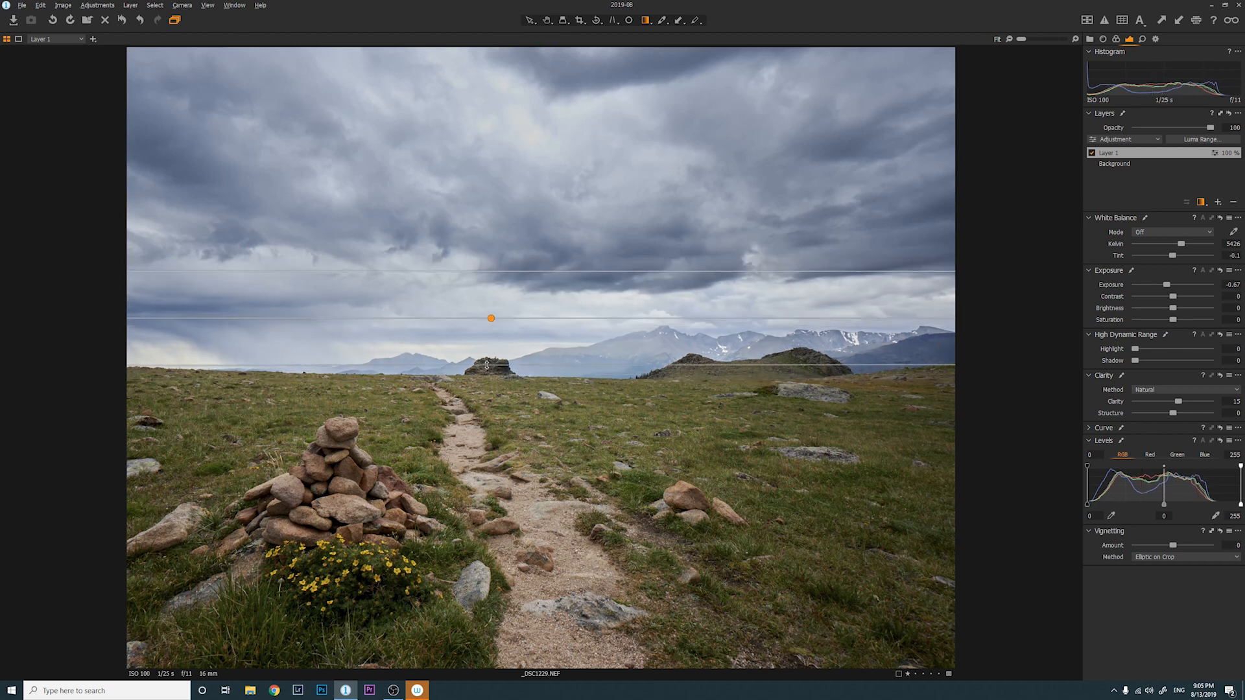
pyautogui.moveTo(491, 318); pyautogui.dragTo(489, 324)
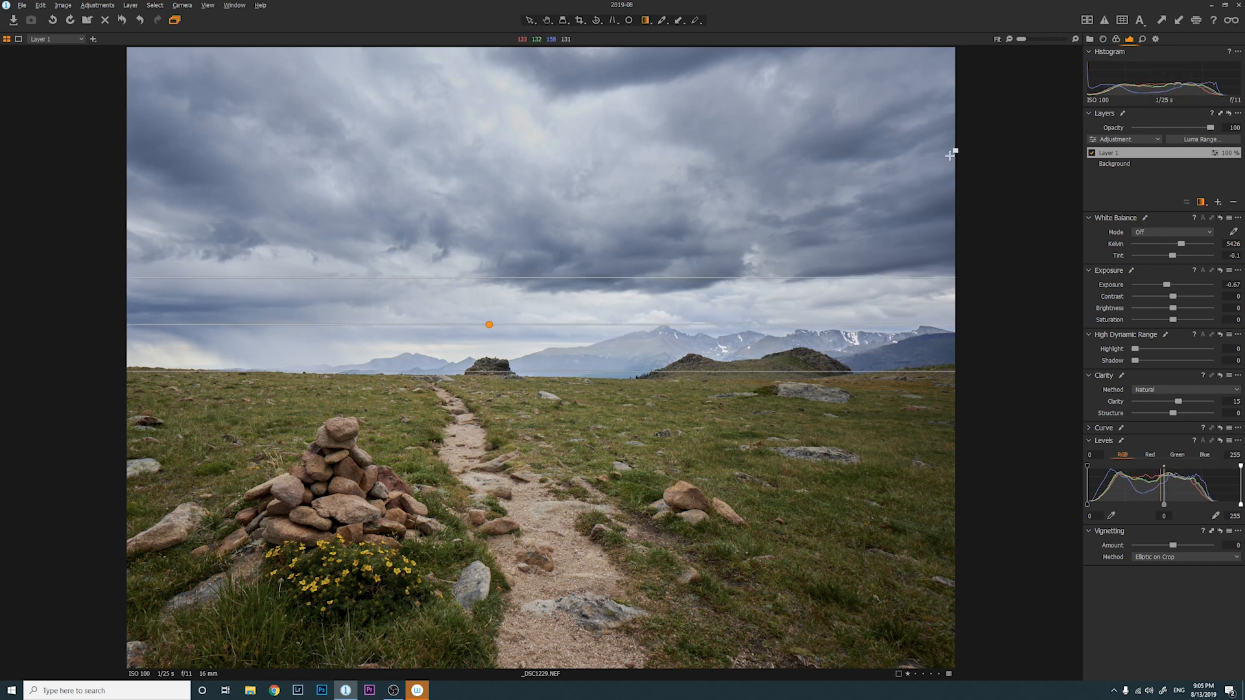
# Set the sky layer's white balance to Shot at 4924 K, then add Layer 2
pyautogui.click(1149, 231)
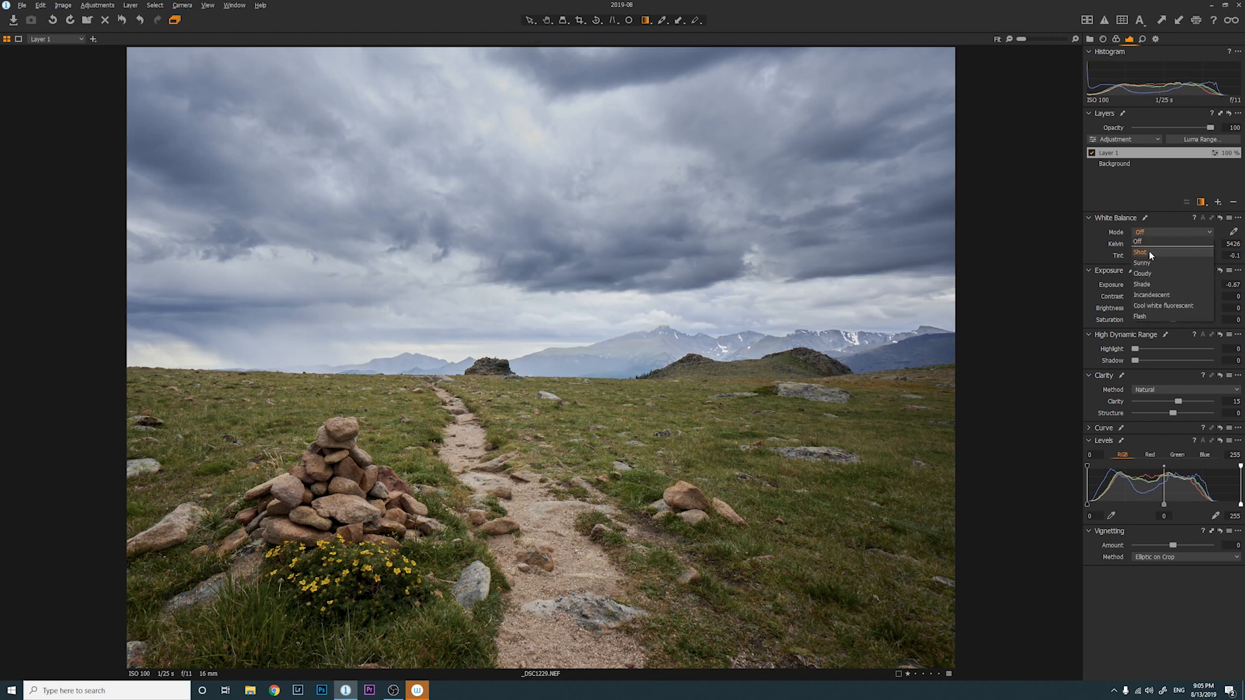
pyautogui.click(1150, 252)
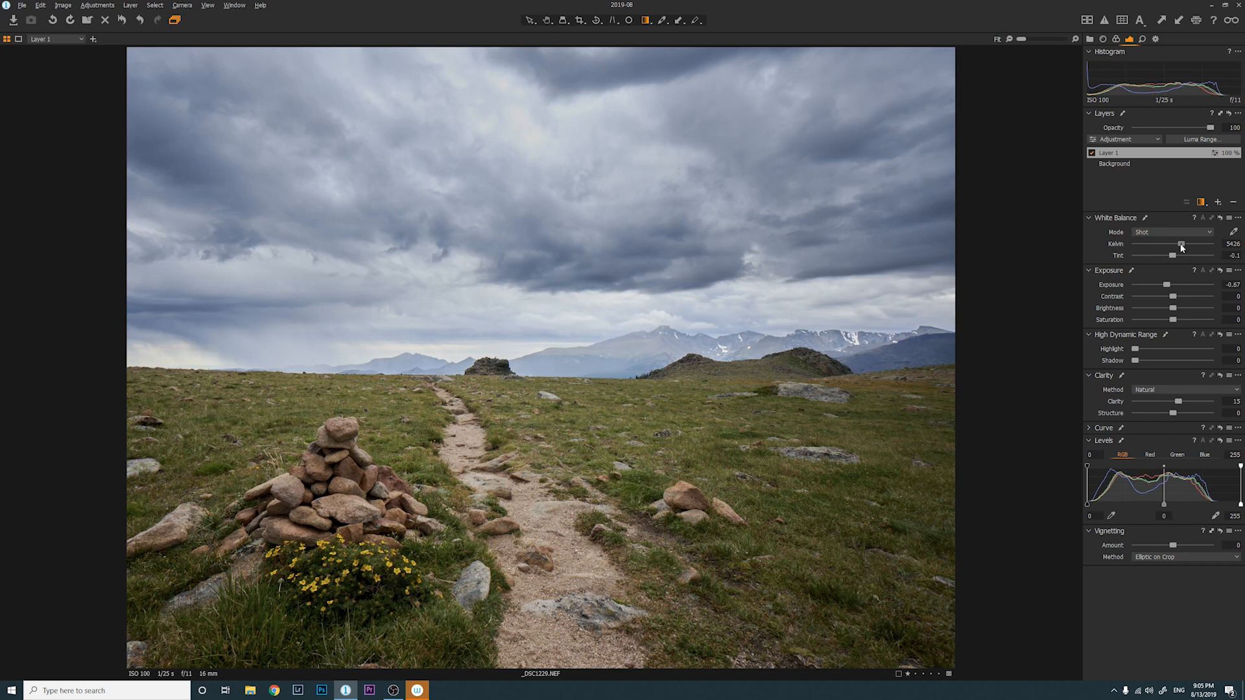
pyautogui.moveTo(1179, 246); pyautogui.dragTo(1177, 247)
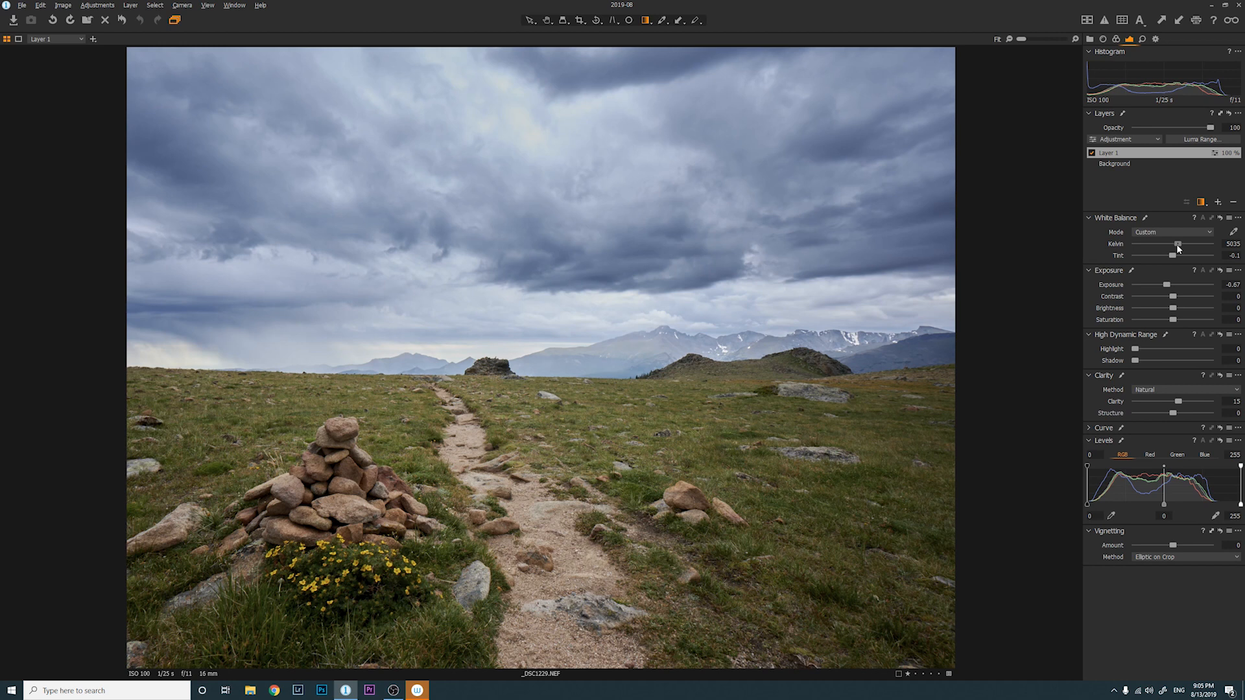
pyautogui.moveTo(1179, 247); pyautogui.dragTo(1177, 248)
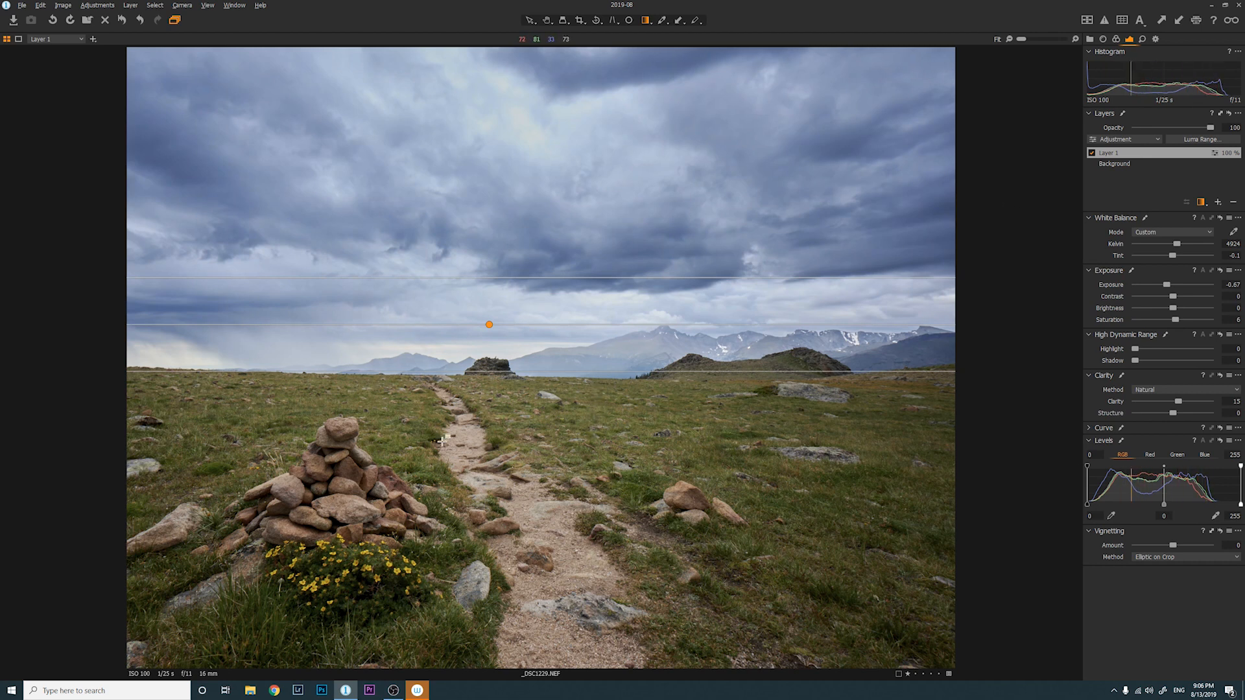
pyautogui.click(1218, 203)
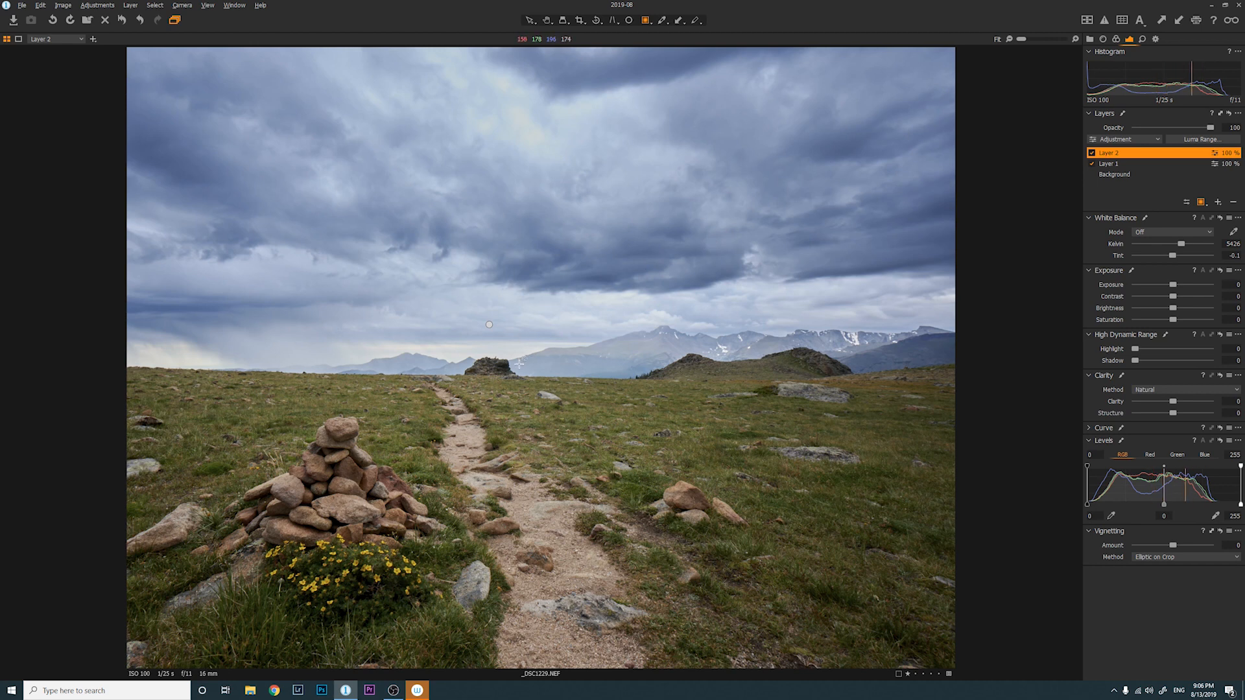
# Draw Layer 2's radial mask, then flatten its ellipses and move it onto the foreground trail
pyautogui.moveTo(504, 366); pyautogui.dragTo(832, 490)
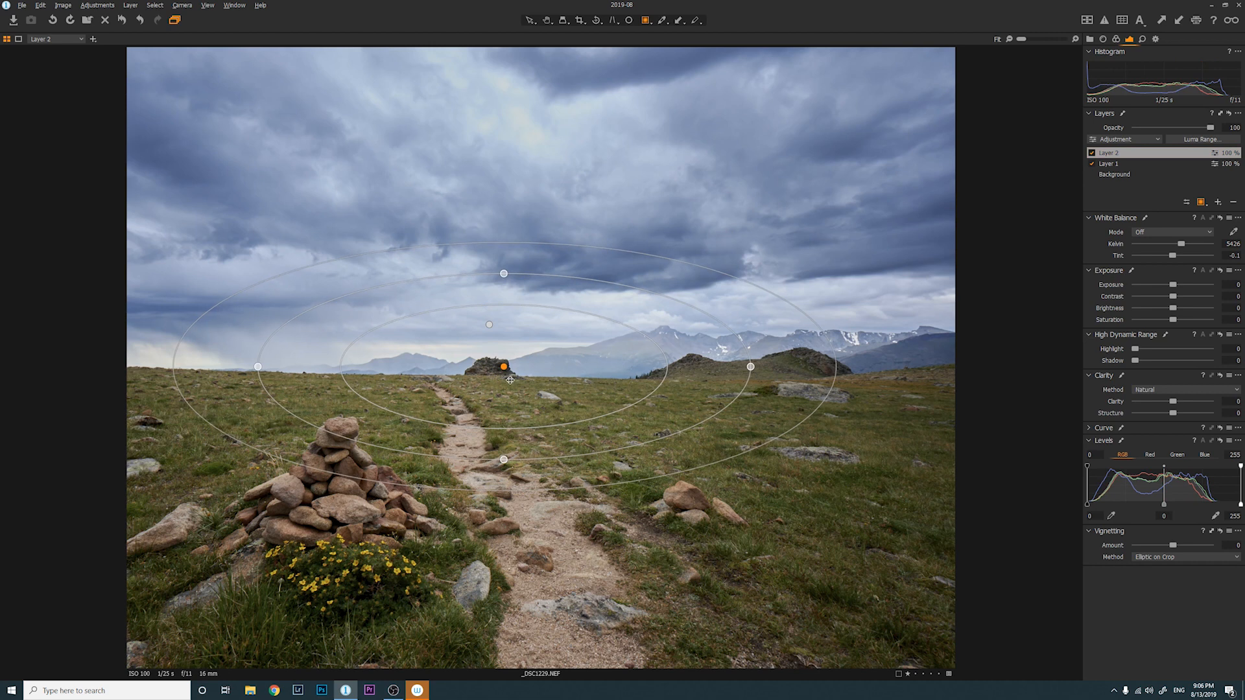
pyautogui.moveTo(504, 366); pyautogui.dragTo(523, 443)
pyautogui.press('m')
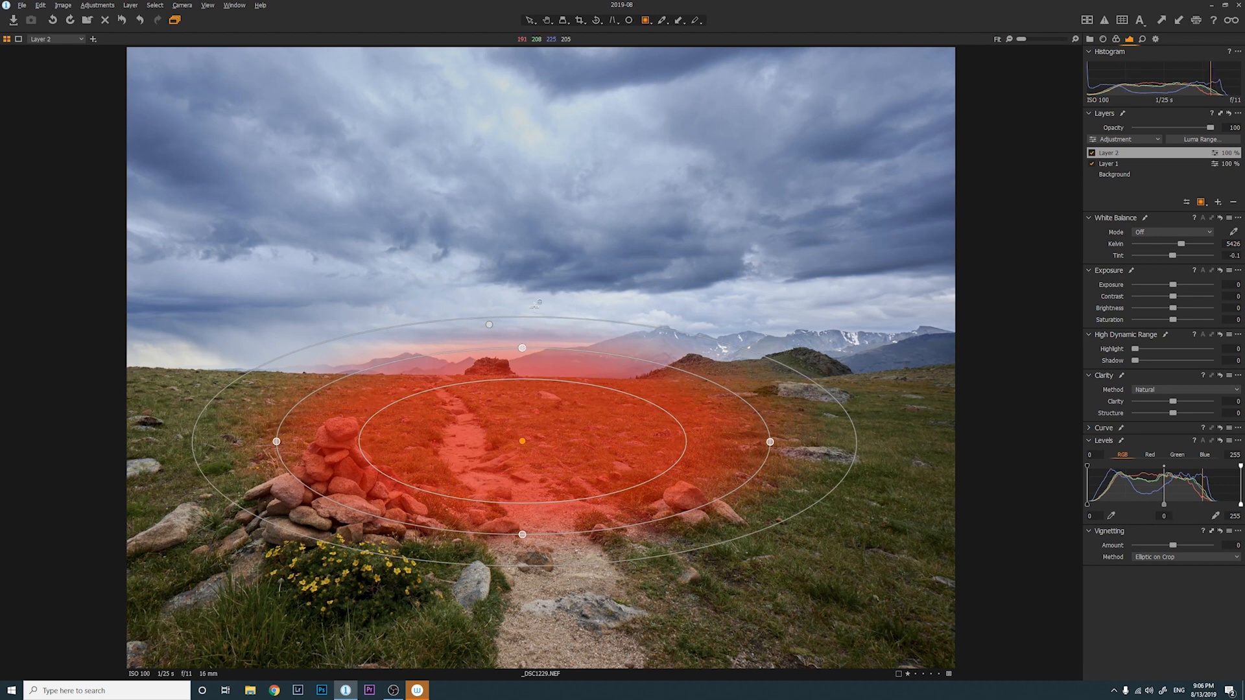
pyautogui.moveTo(522, 351); pyautogui.dragTo(538, 283)
pyautogui.moveTo(536, 287); pyautogui.dragTo(535, 294)
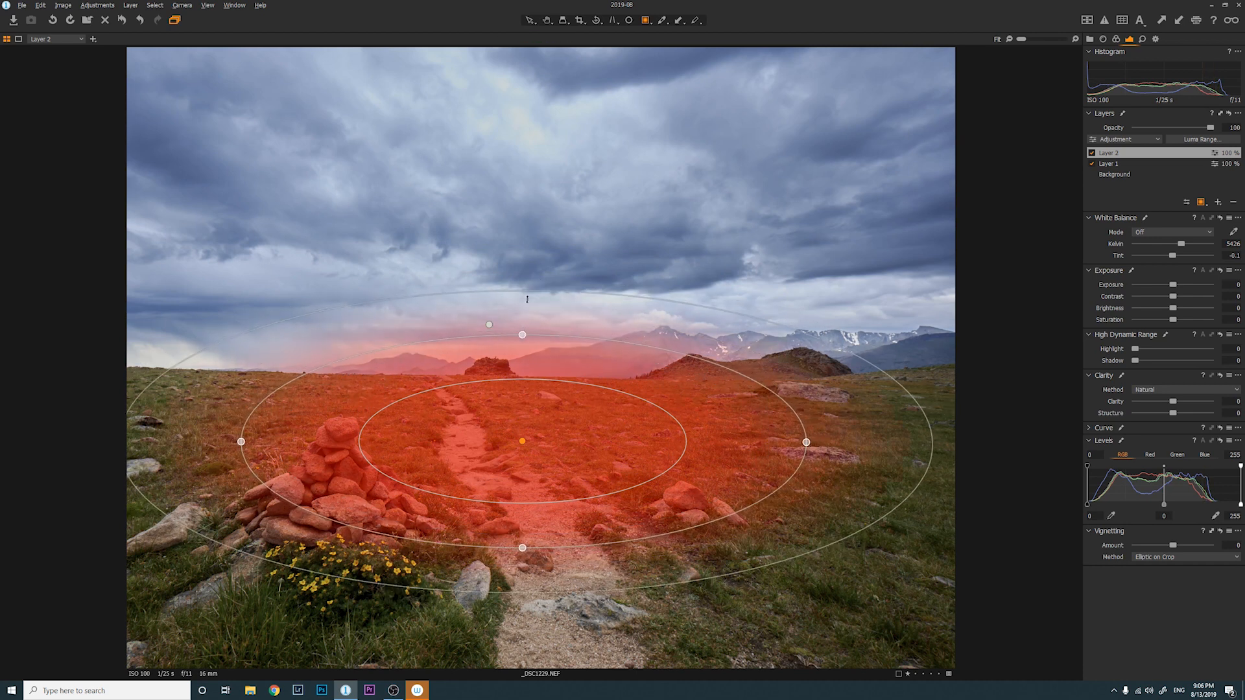
pyautogui.moveTo(525, 549); pyautogui.dragTo(527, 536)
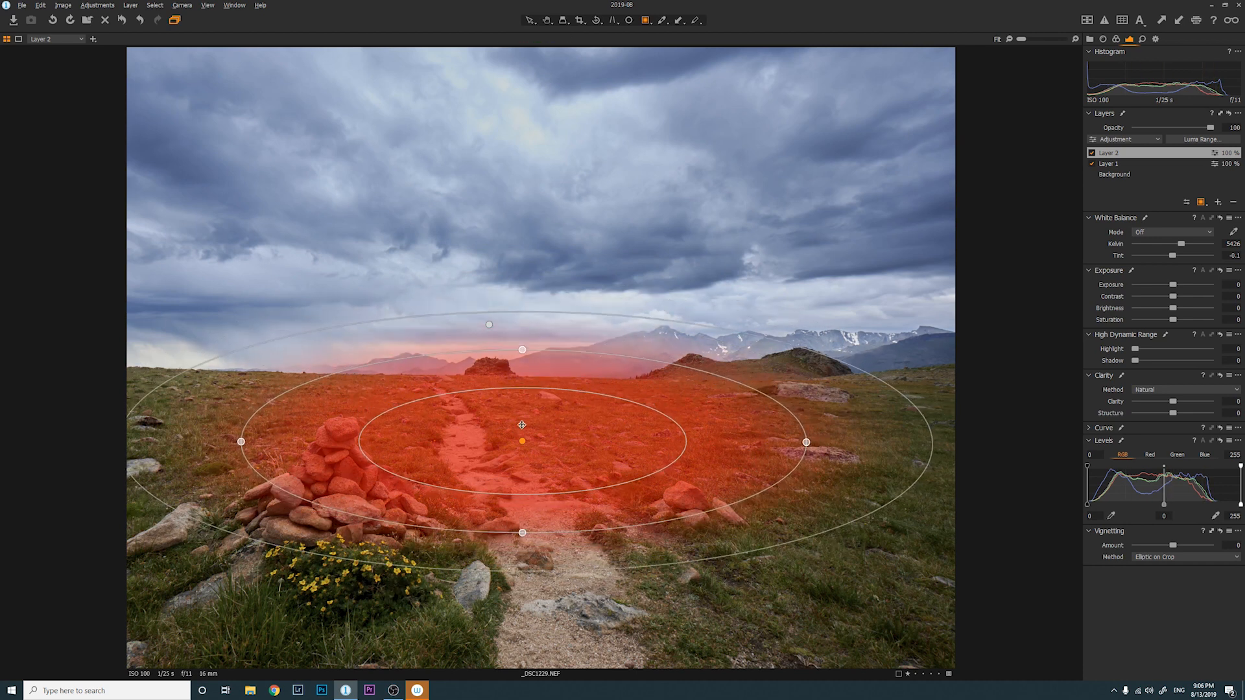
pyautogui.moveTo(523, 441)
pyautogui.mouseDown()
pyautogui.moveTo(550, 446)
pyautogui.moveTo(529, 454)
pyautogui.mouseUp()
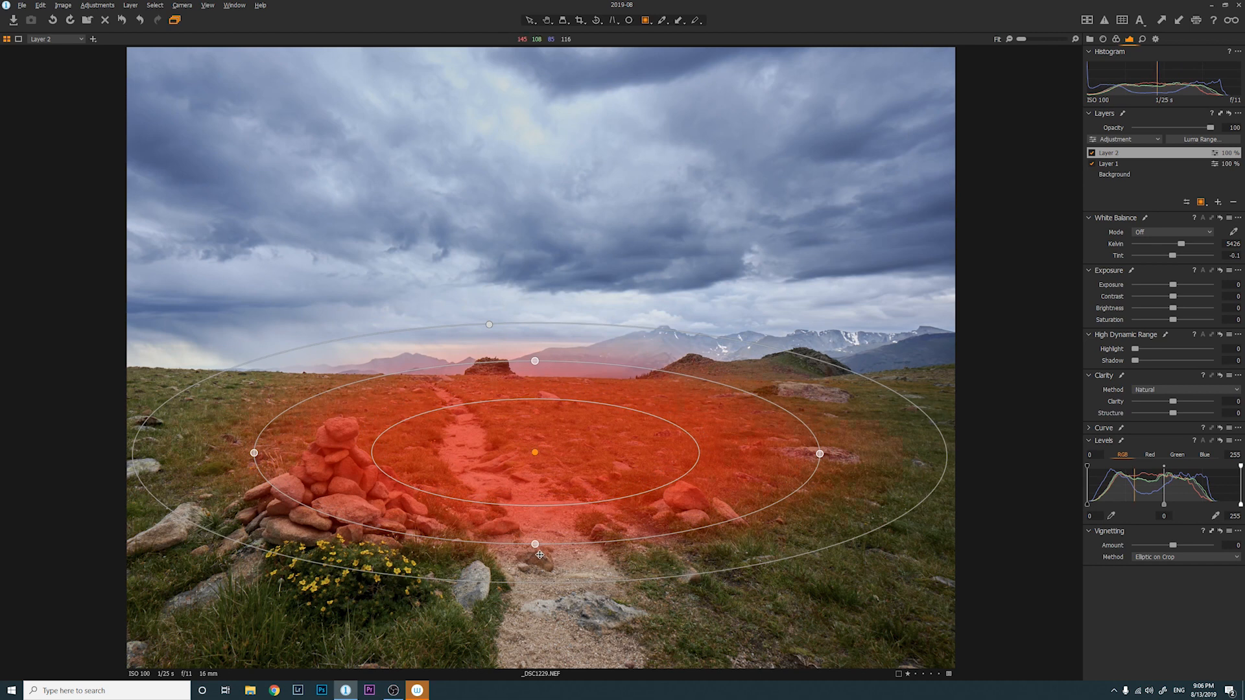
pyautogui.moveTo(534, 545); pyautogui.dragTo(535, 552)
pyautogui.moveTo(532, 456); pyautogui.dragTo(535, 458)
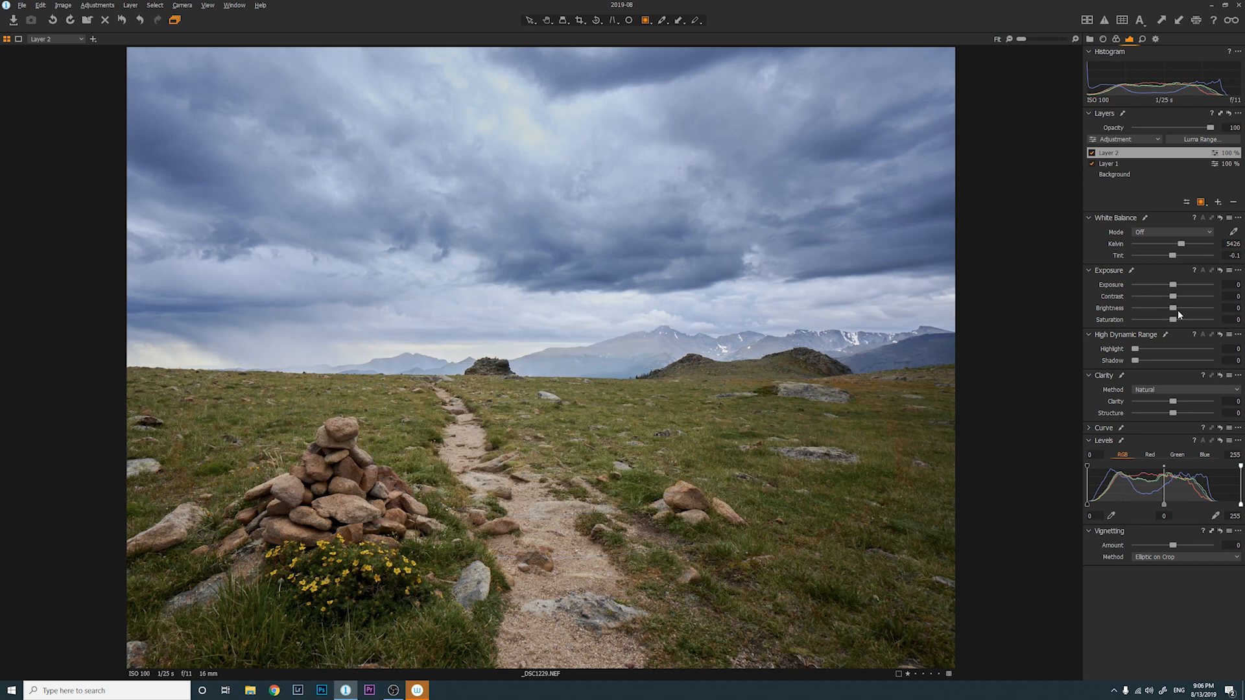
# On Layer 2, set Brightness to 15 and the white balance to Shot at 6319 K
pyautogui.moveTo(1174, 310); pyautogui.dragTo(1185, 312)
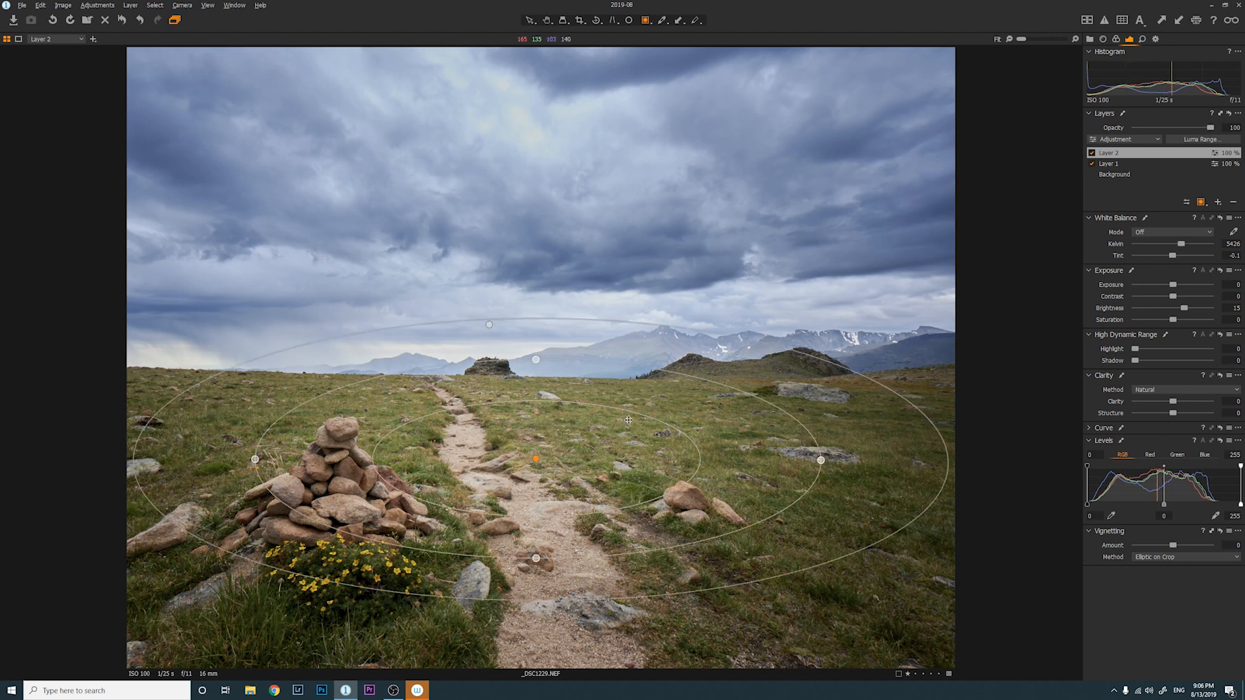
pyautogui.click(1166, 232)
pyautogui.click(1156, 252)
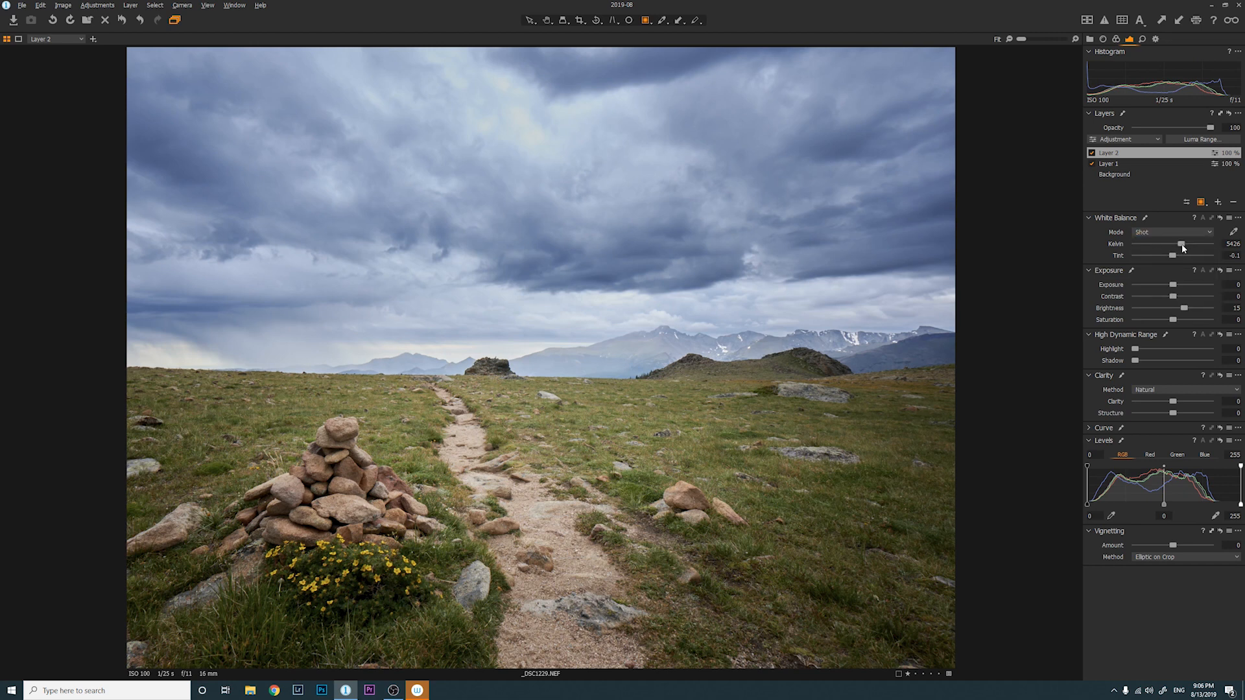
pyautogui.moveTo(1181, 245); pyautogui.dragTo(1190, 248)
pyautogui.moveTo(1192, 248); pyautogui.dragTo(1189, 248)
pyautogui.moveTo(541, 456); pyautogui.dragTo(524, 460)
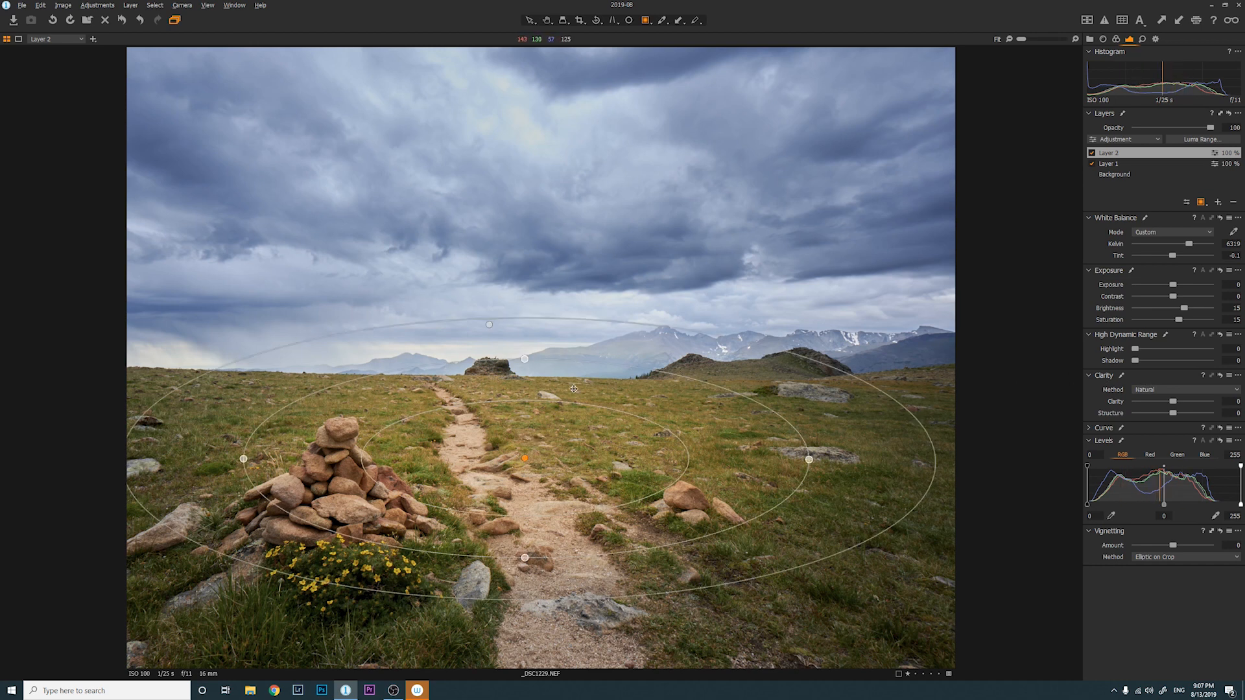
pyautogui.press('h')
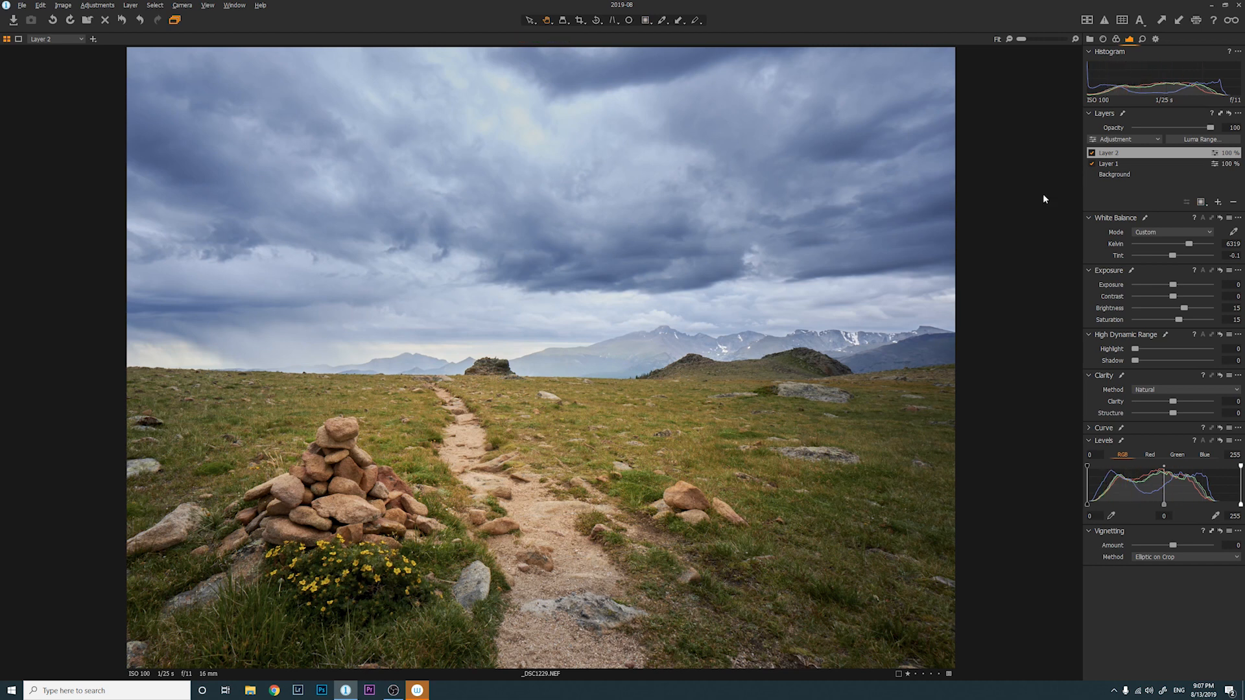
# Add Layer 3 and draw a radial mask around the yellow flowers below the cairn
pyautogui.click(1218, 203)
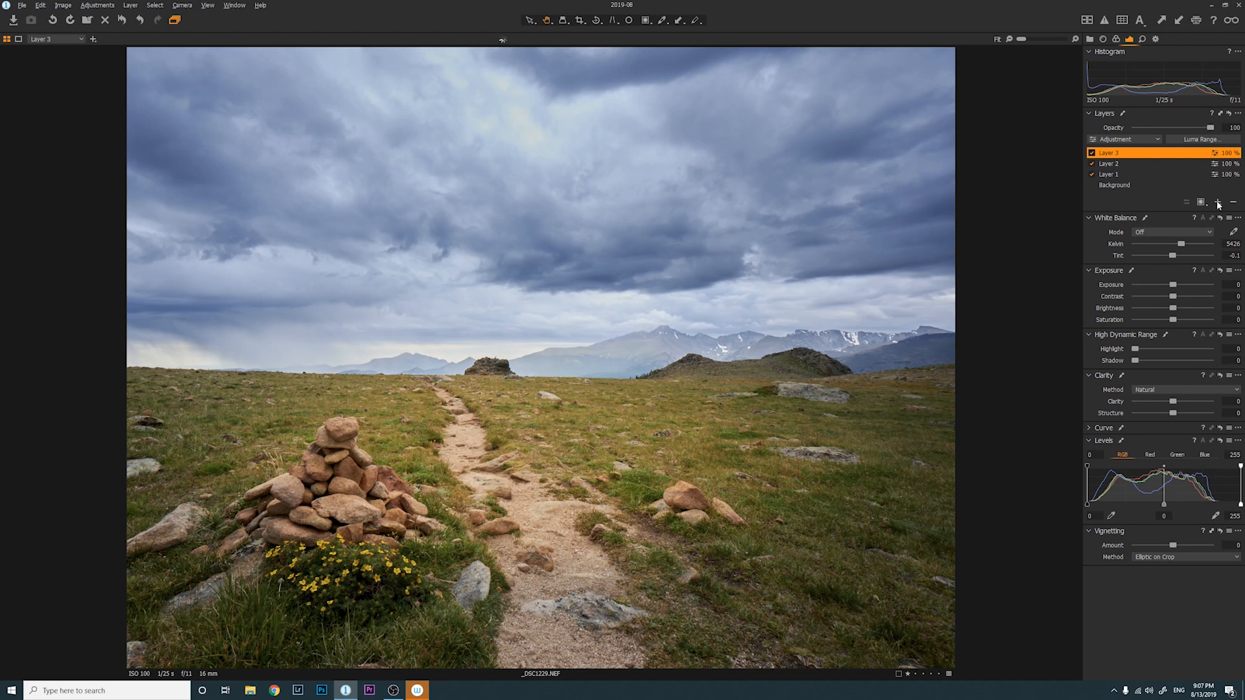
pyautogui.press('g')
pyautogui.moveTo(348, 568); pyautogui.dragTo(406, 581)
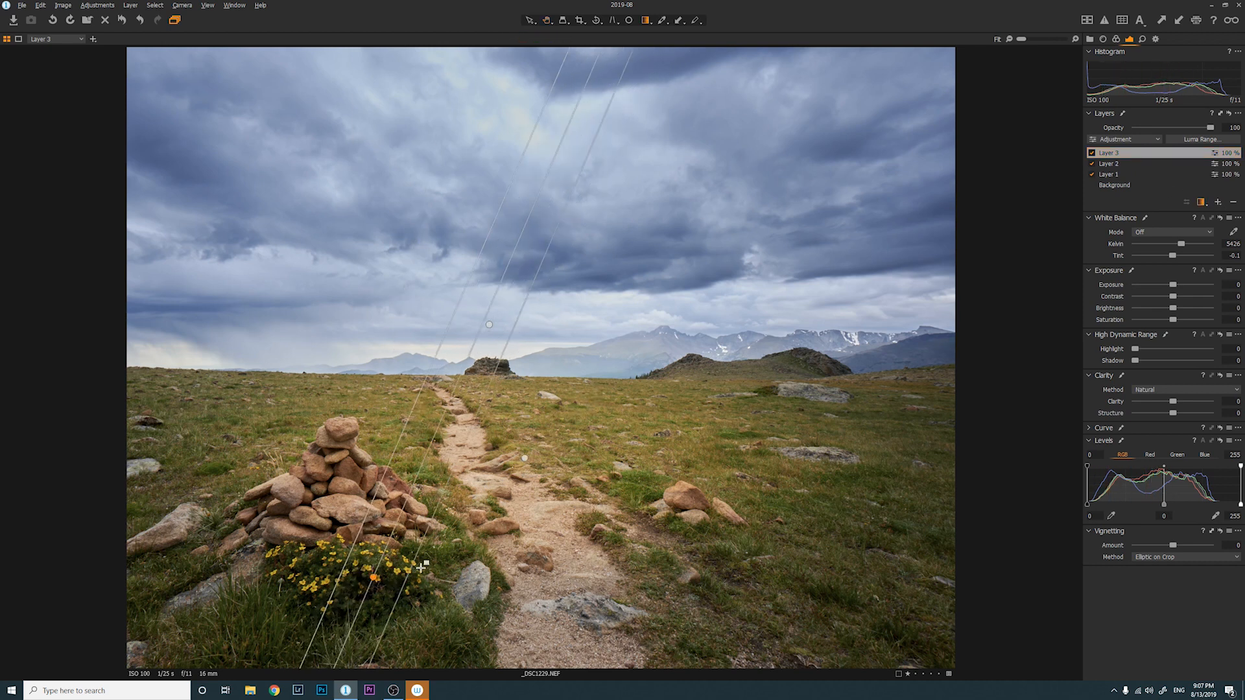
pyautogui.click(1234, 203)
pyautogui.click(1218, 203)
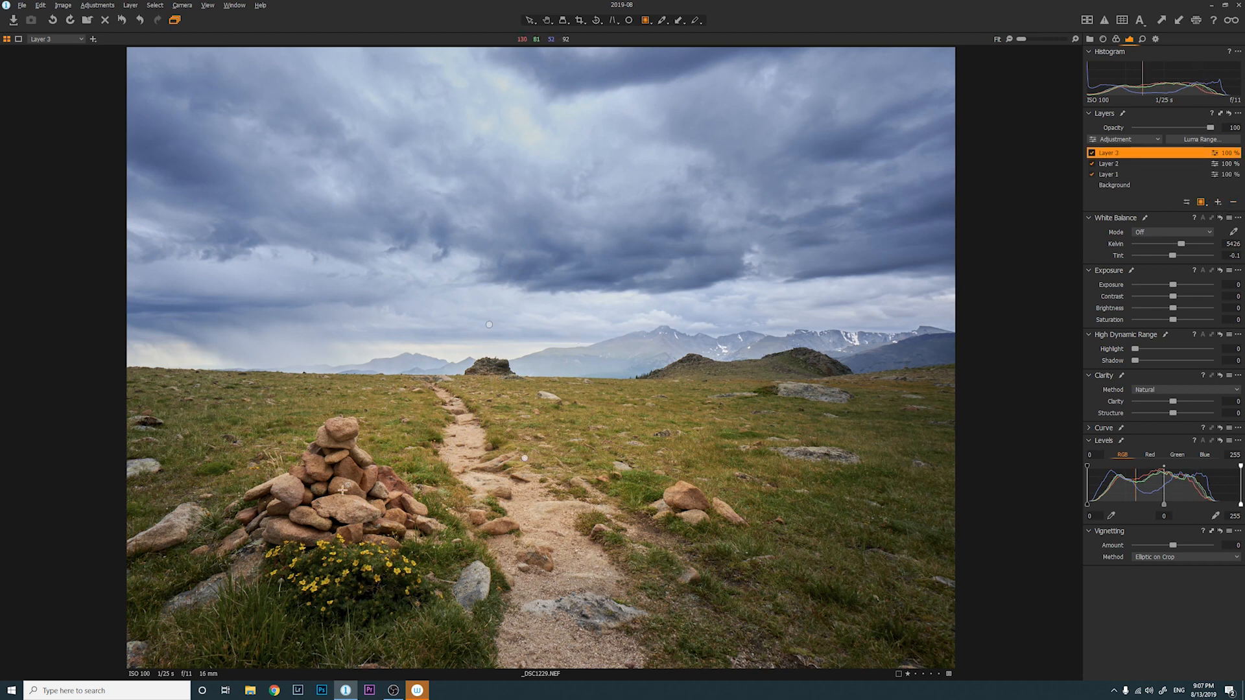
pyautogui.moveTo(341, 555); pyautogui.dragTo(466, 611)
pyautogui.moveTo(341, 556); pyautogui.dragTo(333, 574)
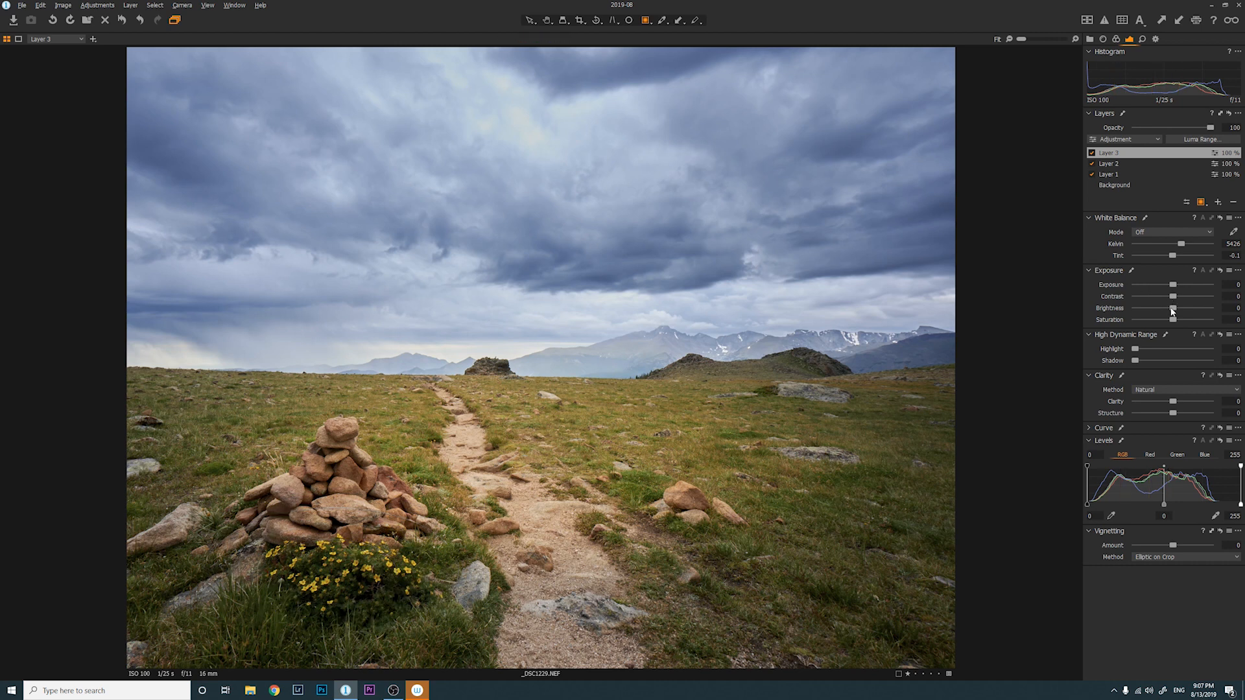
# Set the flower layer's Brightness to 13, refine its mask ellipses, and raise Saturation to 8
pyautogui.moveTo(1172, 309); pyautogui.dragTo(1183, 308)
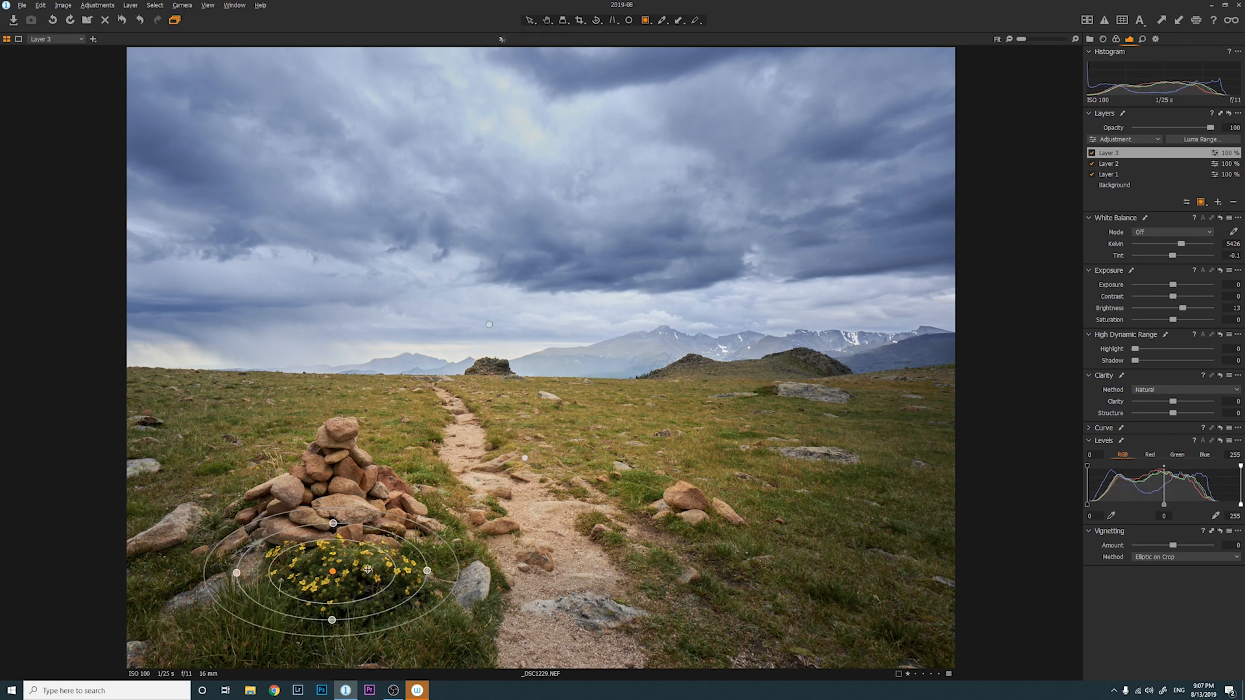
pyautogui.moveTo(333, 571); pyautogui.dragTo(337, 574)
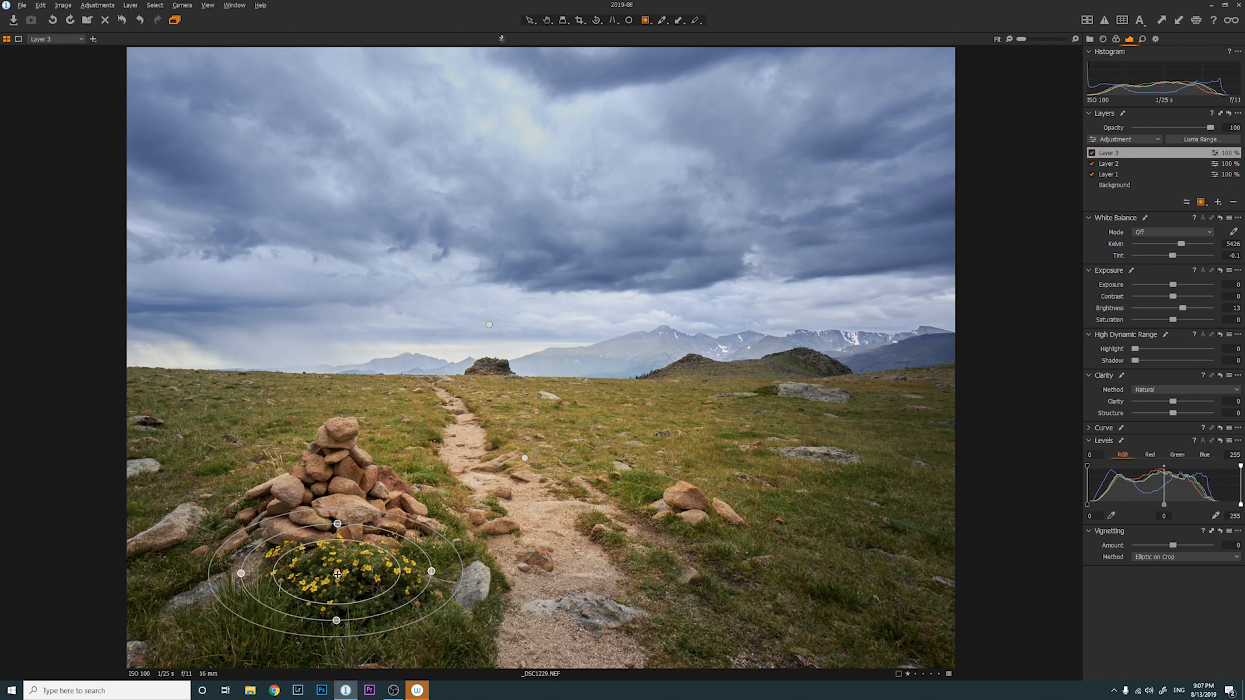
pyautogui.moveTo(407, 521); pyautogui.dragTo(420, 511)
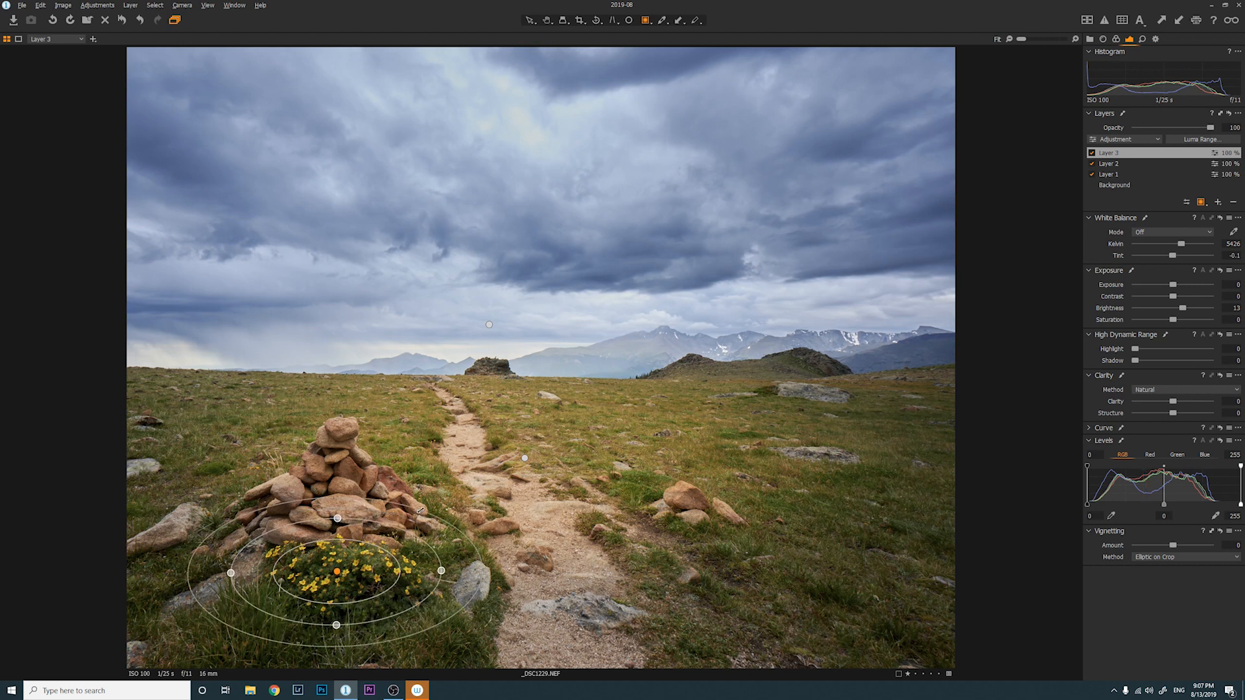
pyautogui.moveTo(386, 552); pyautogui.dragTo(380, 555)
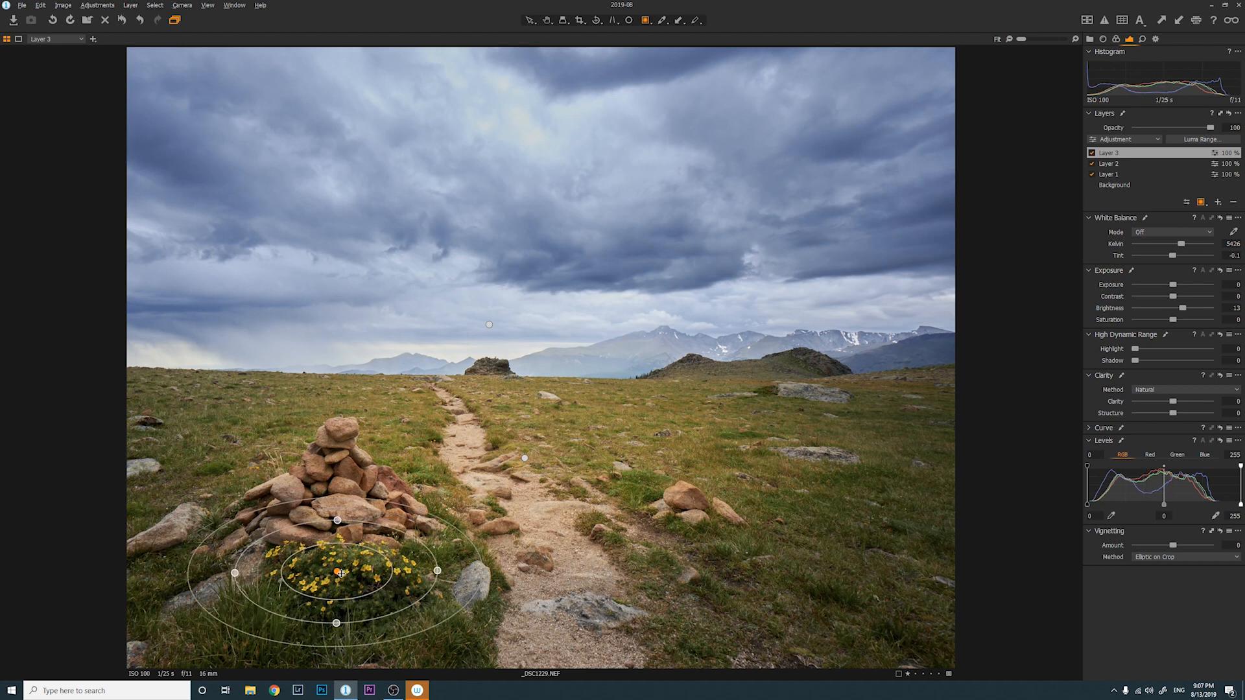
pyautogui.moveTo(1174, 320); pyautogui.dragTo(1178, 321)
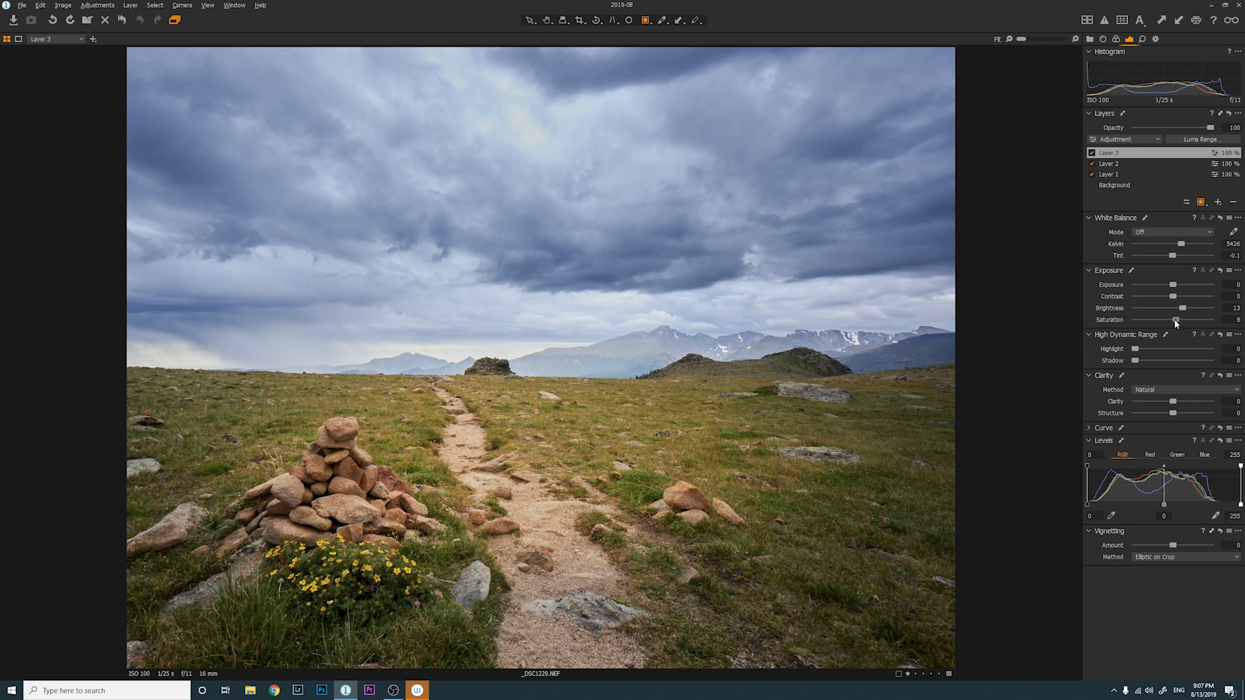
# Select the Background layer and raise the whole photo's Saturation to 15
pyautogui.press('h')
pyautogui.click(1115, 187)
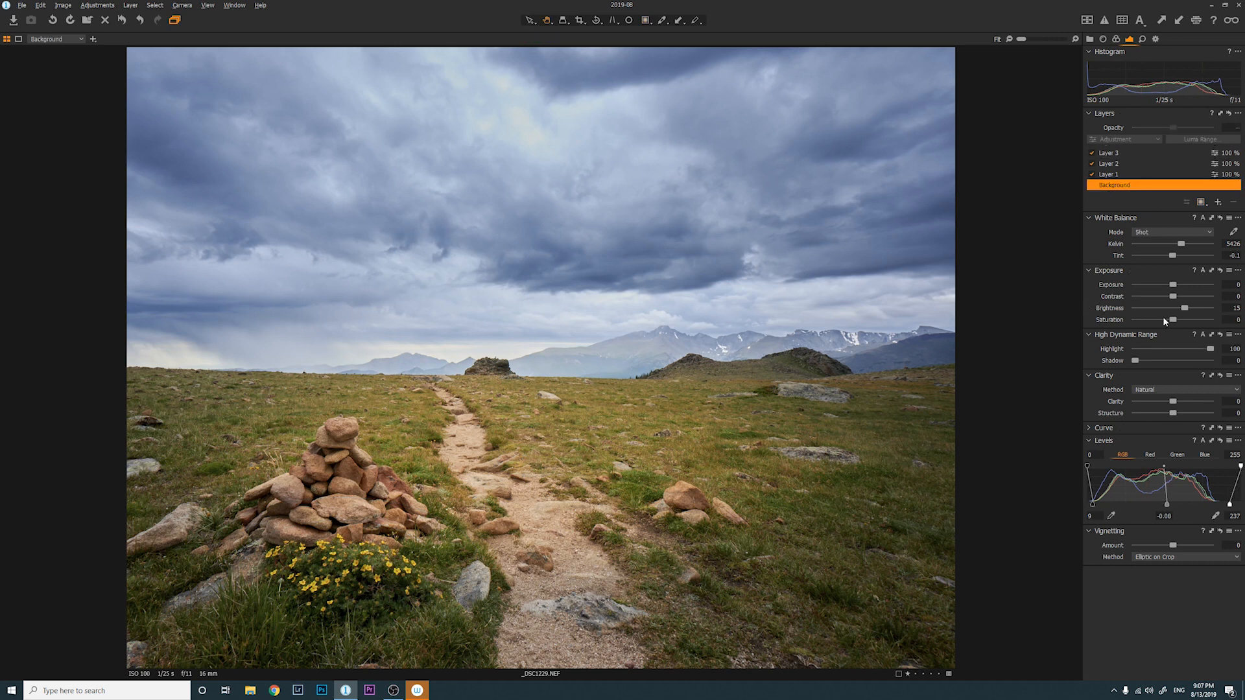
pyautogui.moveTo(1173, 320); pyautogui.dragTo(1179, 322)
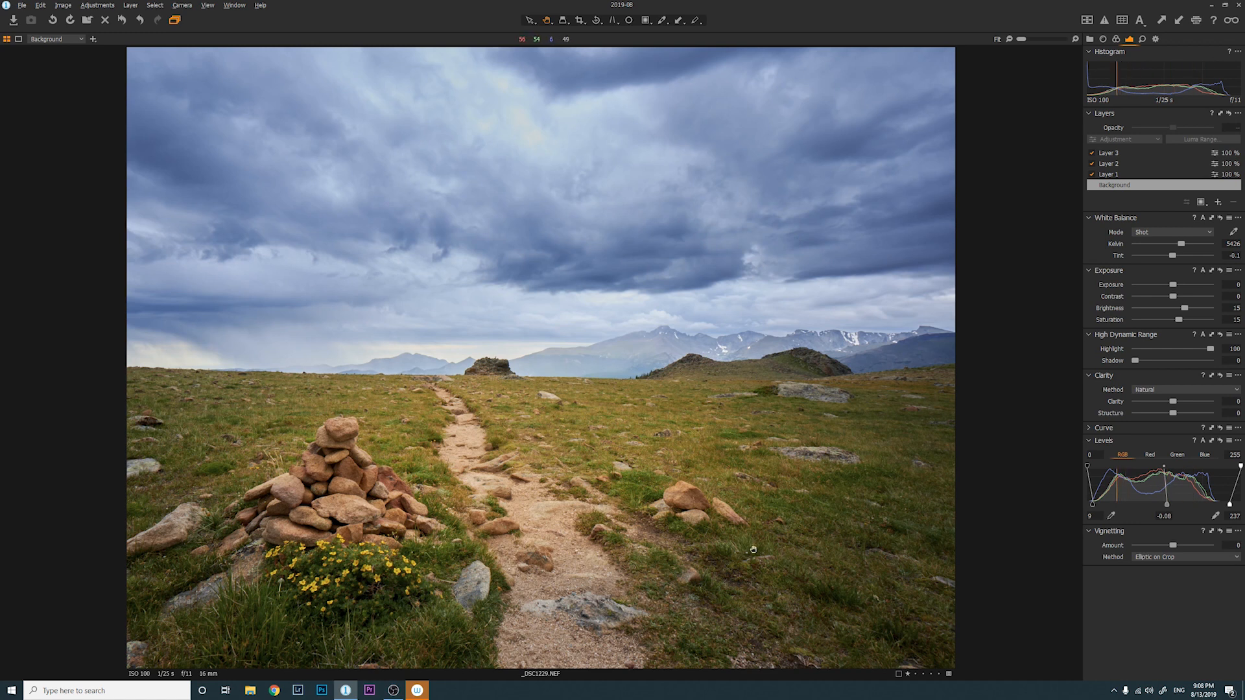
pyautogui.click(1116, 39)
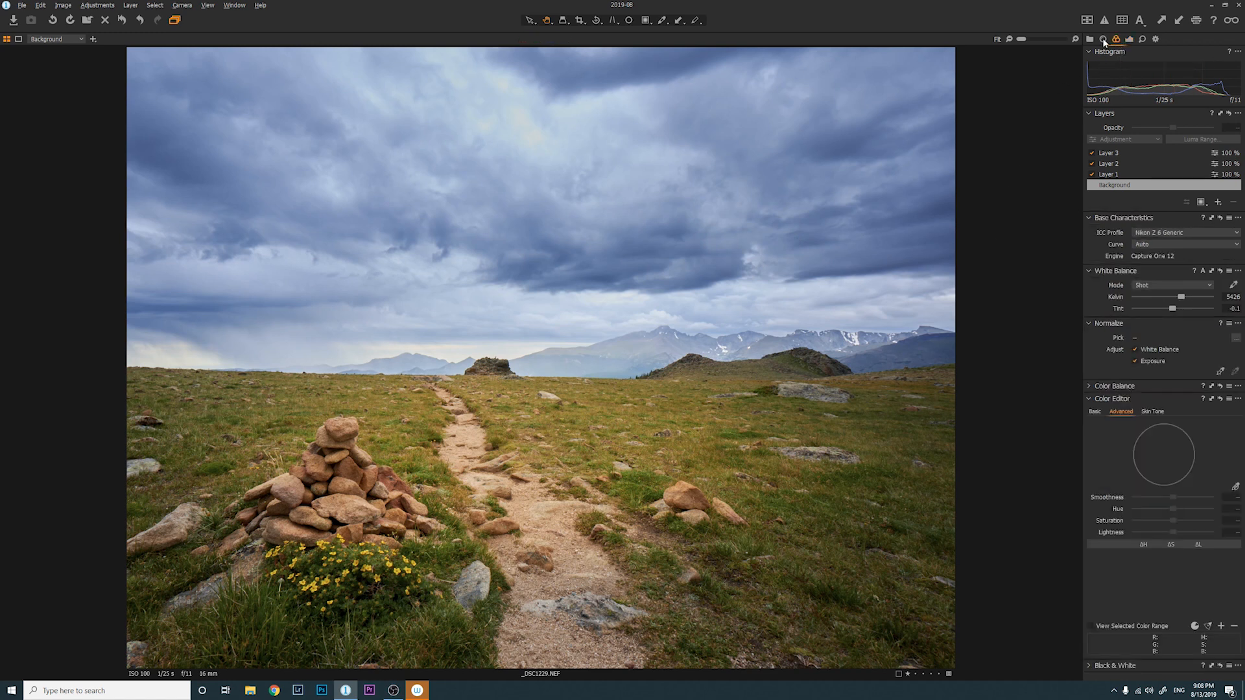
# Set Lens Correction's Light Falloff to 98 to brighten the darkened corners
pyautogui.click(1103, 39)
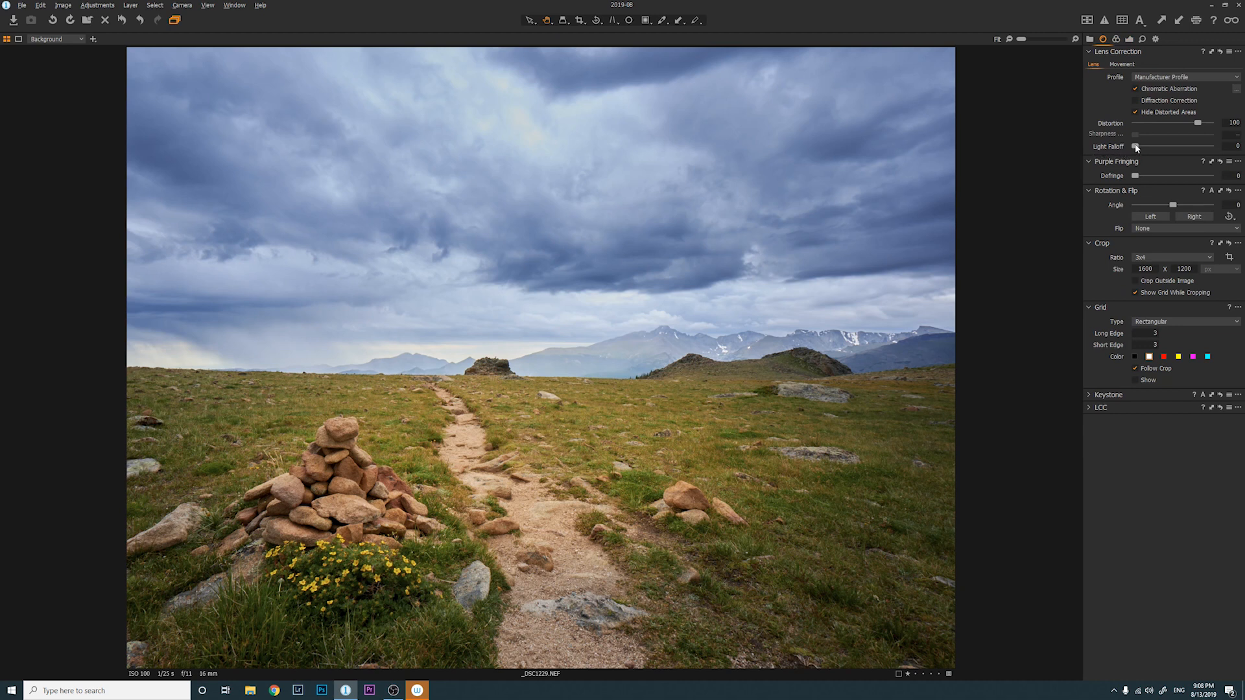
pyautogui.moveTo(1146, 147); pyautogui.dragTo(1186, 149)
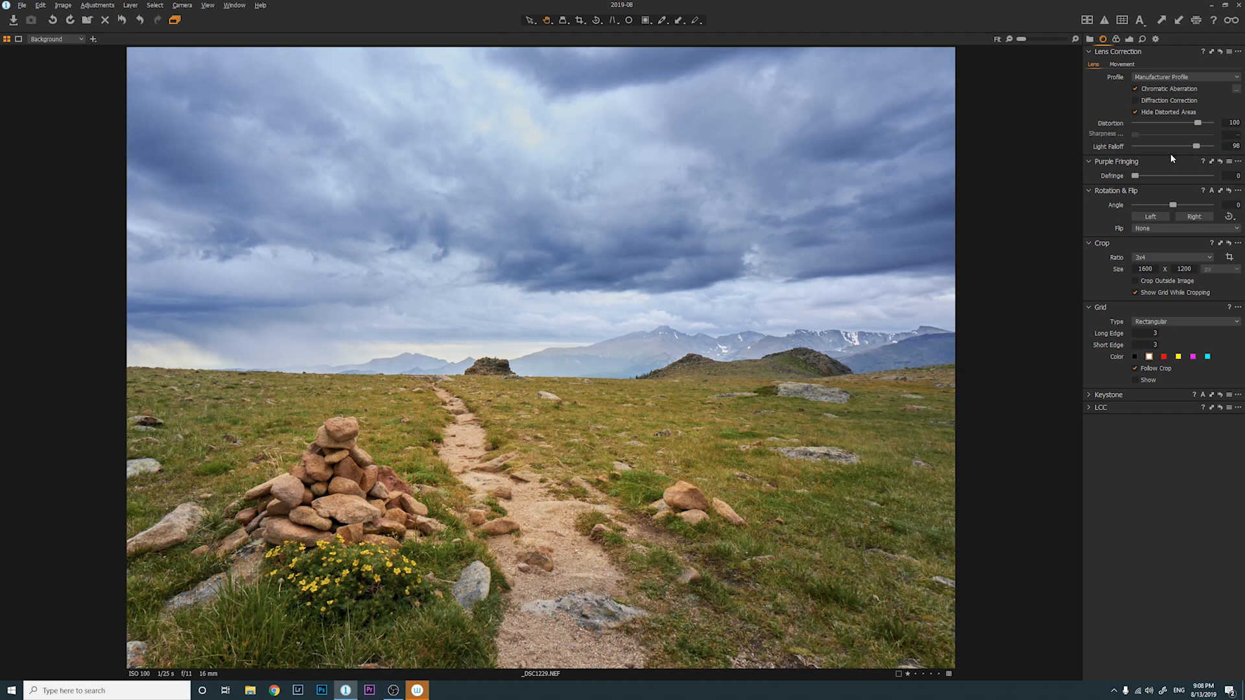
pyautogui.click(1130, 40)
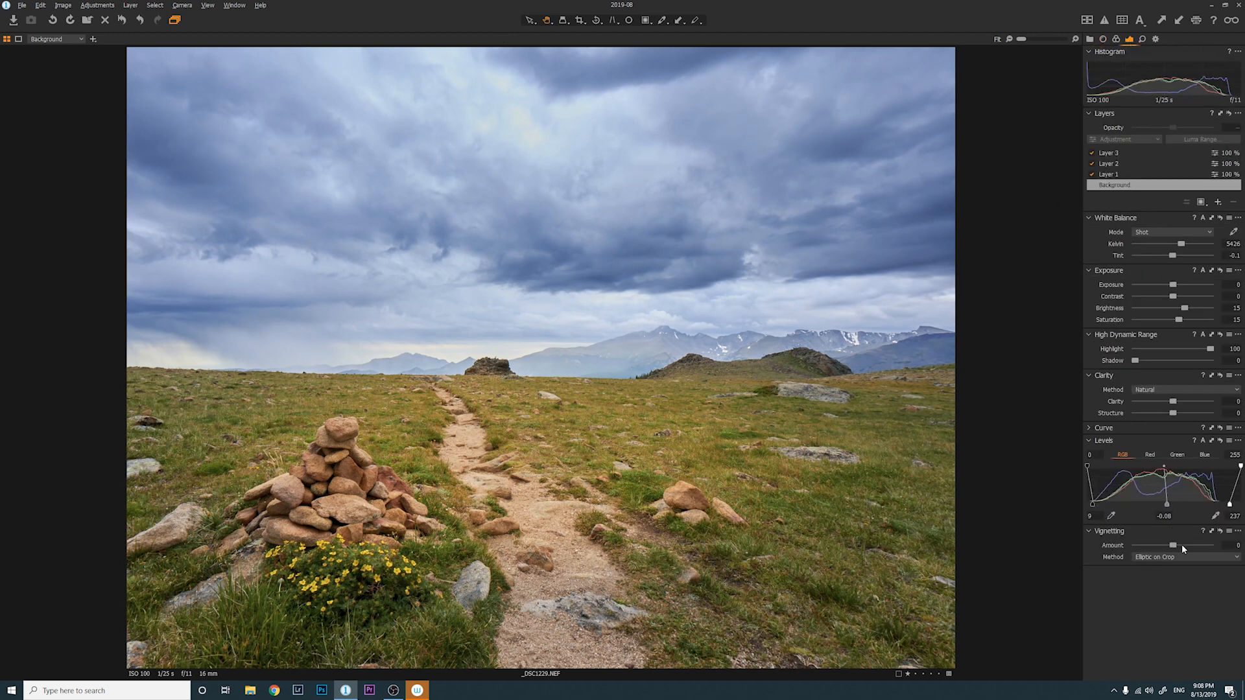
# Deepen the vignette to about -0.77 and compare the photo with its unadjusted original
pyautogui.moveTo(1171, 546); pyautogui.dragTo(1165, 543)
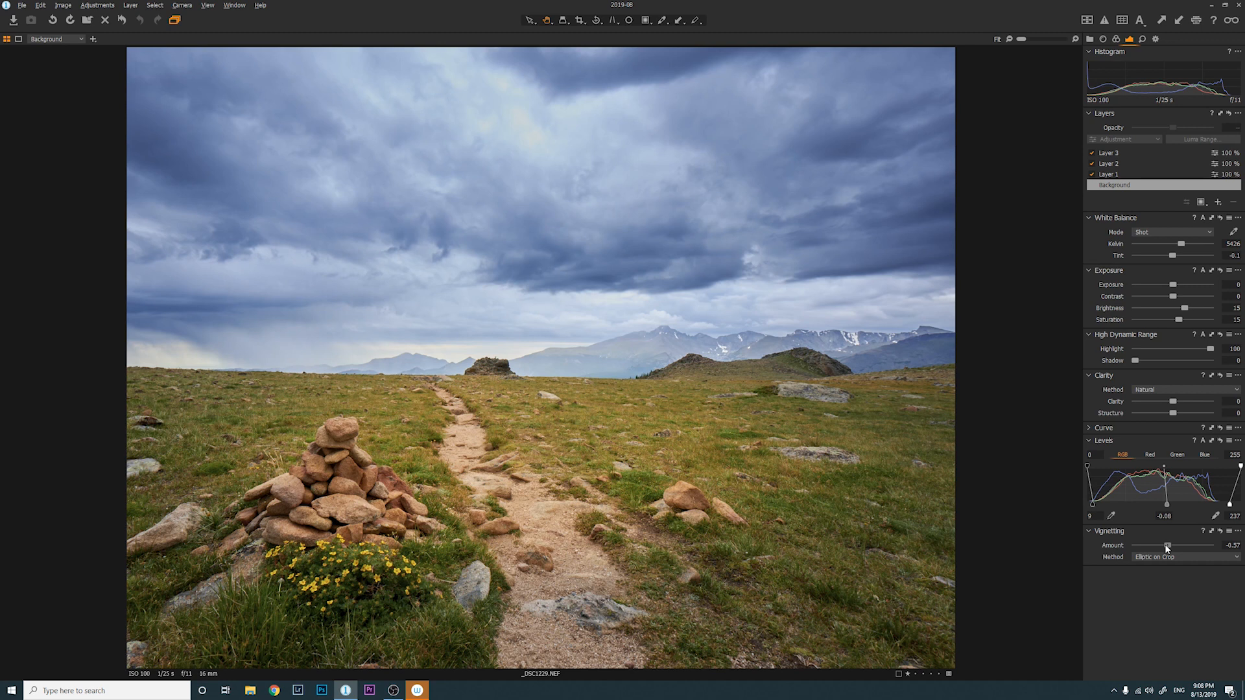
pyautogui.moveTo(1165, 548); pyautogui.dragTo(1165, 548)
pyautogui.moveTo(1166, 545); pyautogui.dragTo(1162, 546)
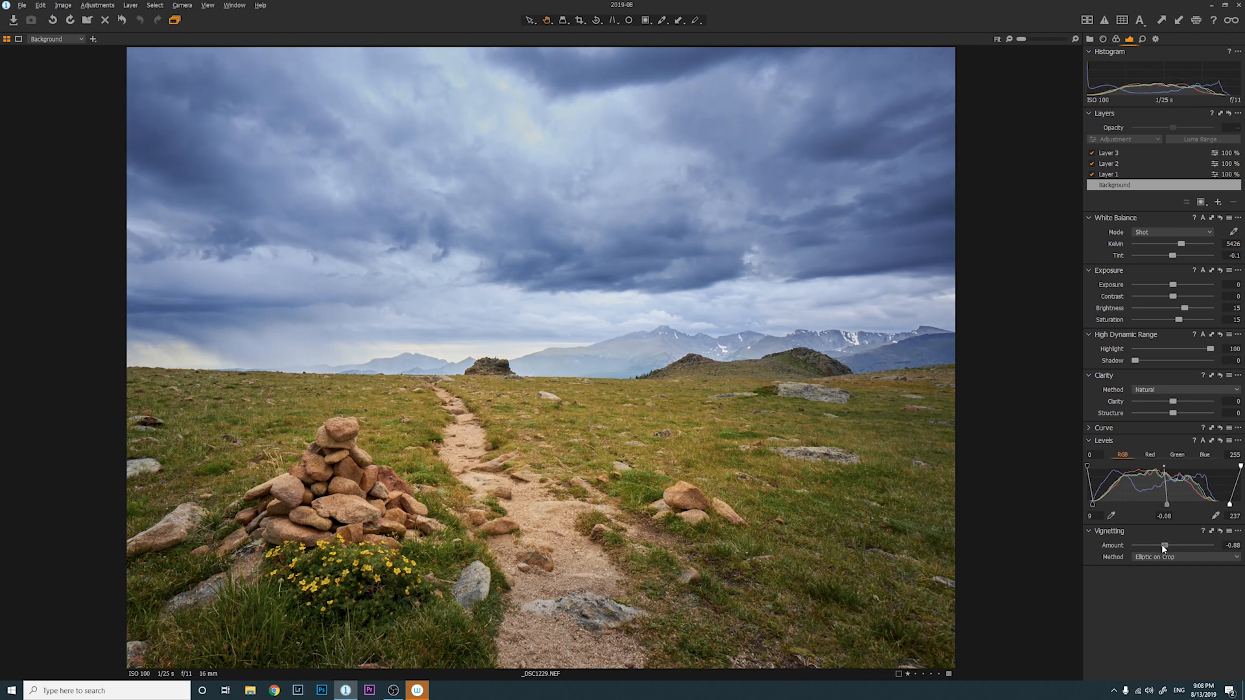
pyautogui.click(1112, 163)
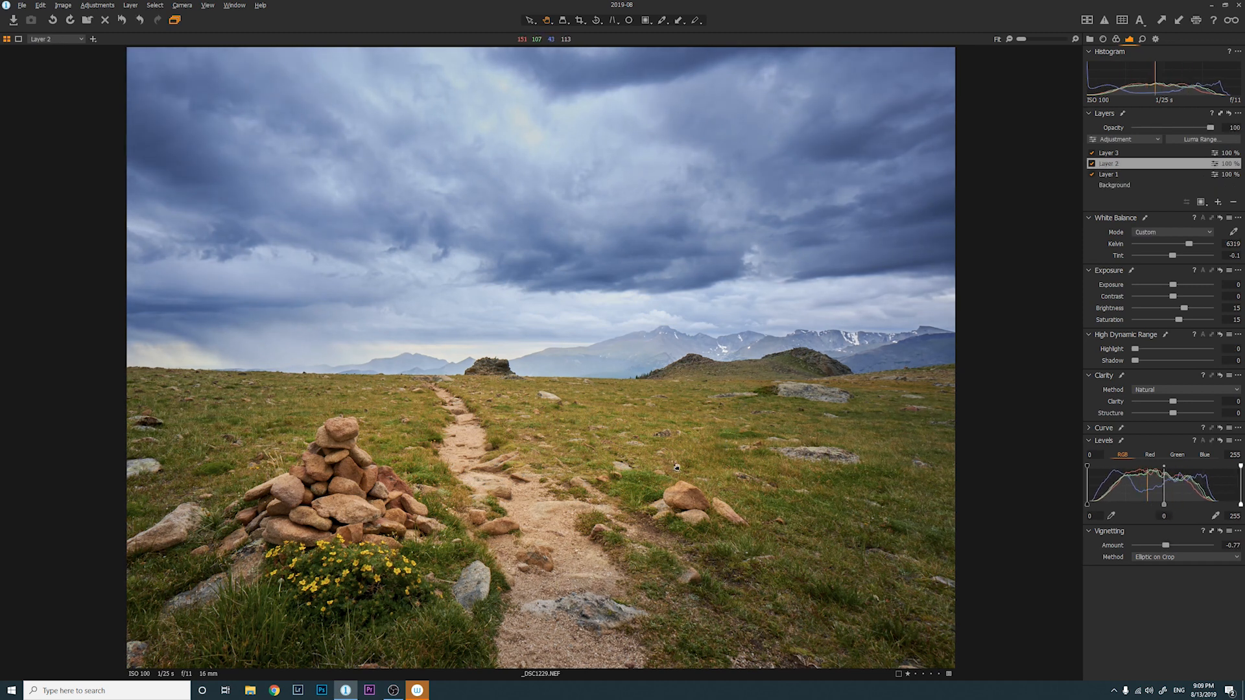
pyautogui.click(122, 20)
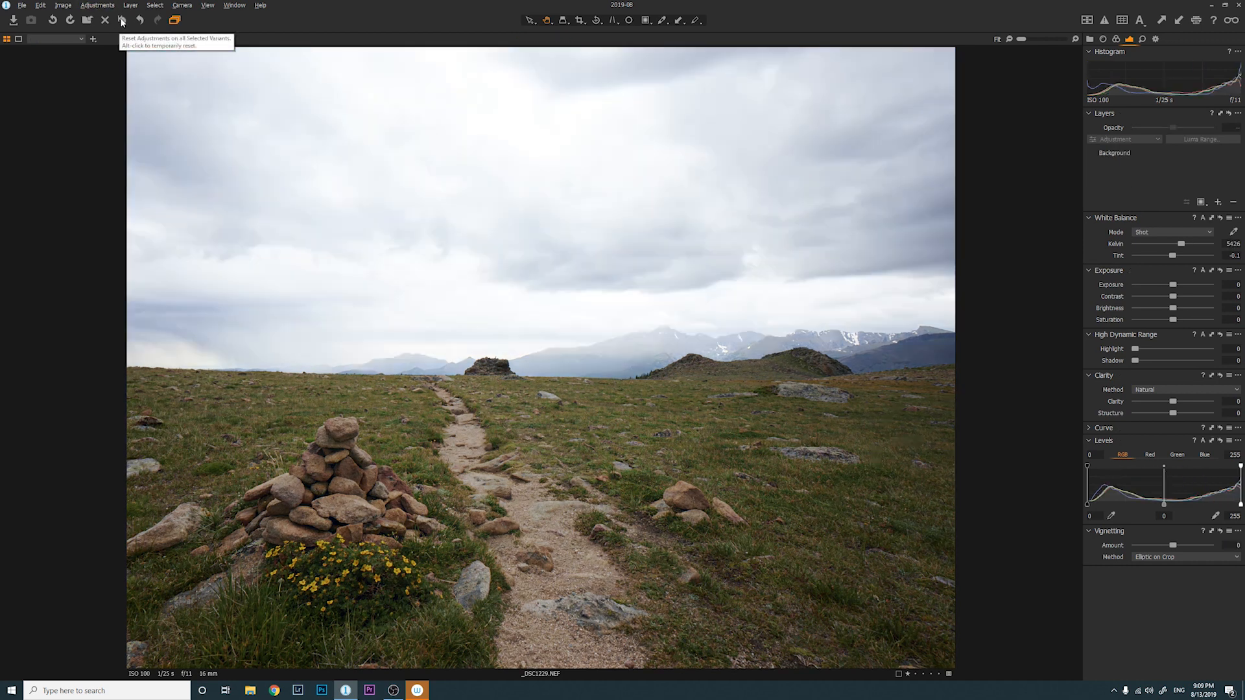